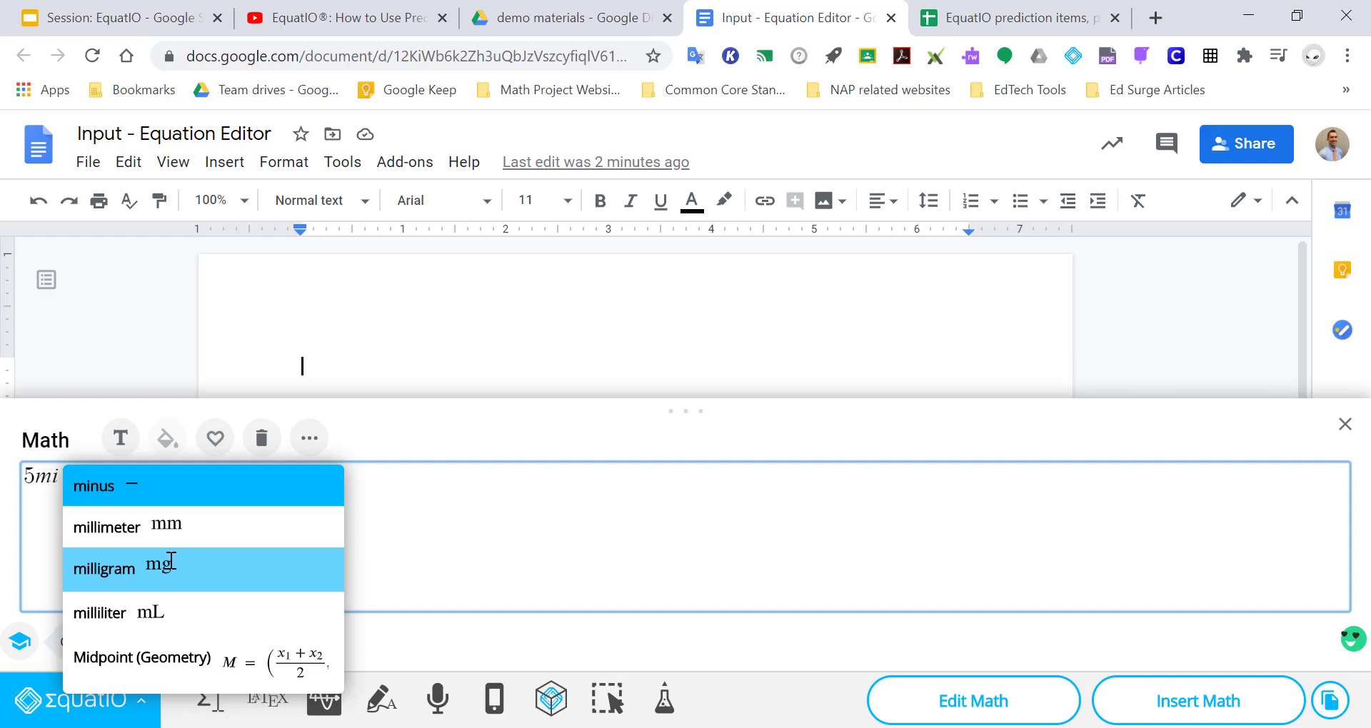
Complete the equation 5 − 3 = 2 using the minus and equals predictions, and insert it into the document
{"action": "left_click", "coordinate": [130, 489]}
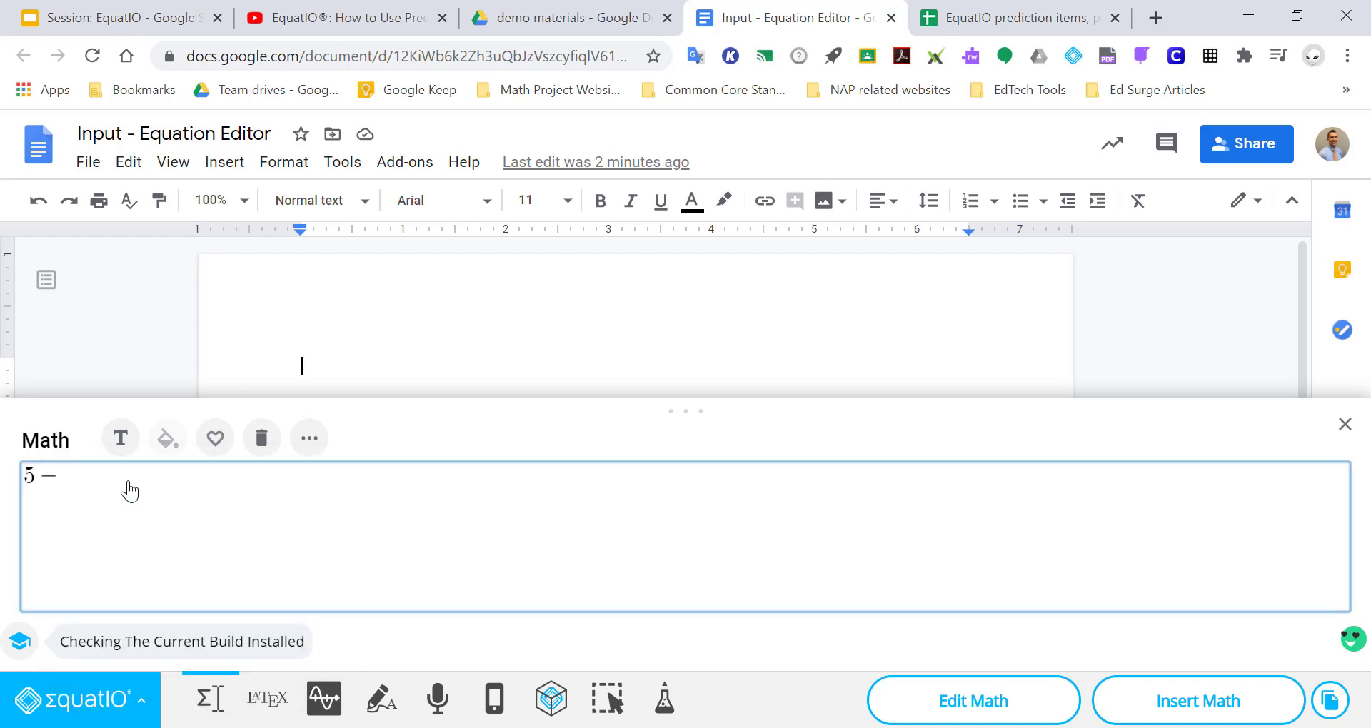
{"action": "type", "text": "3eq"}
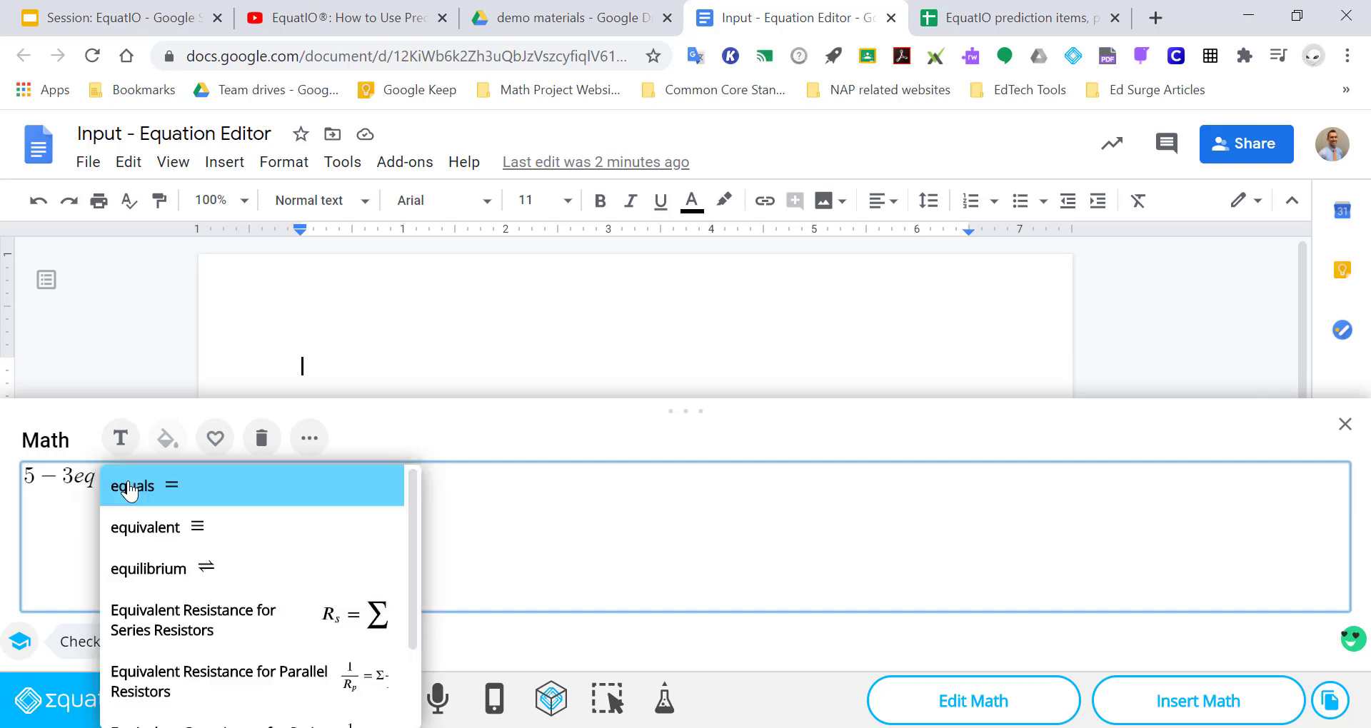
{"action": "left_click", "coordinate": [130, 491]}
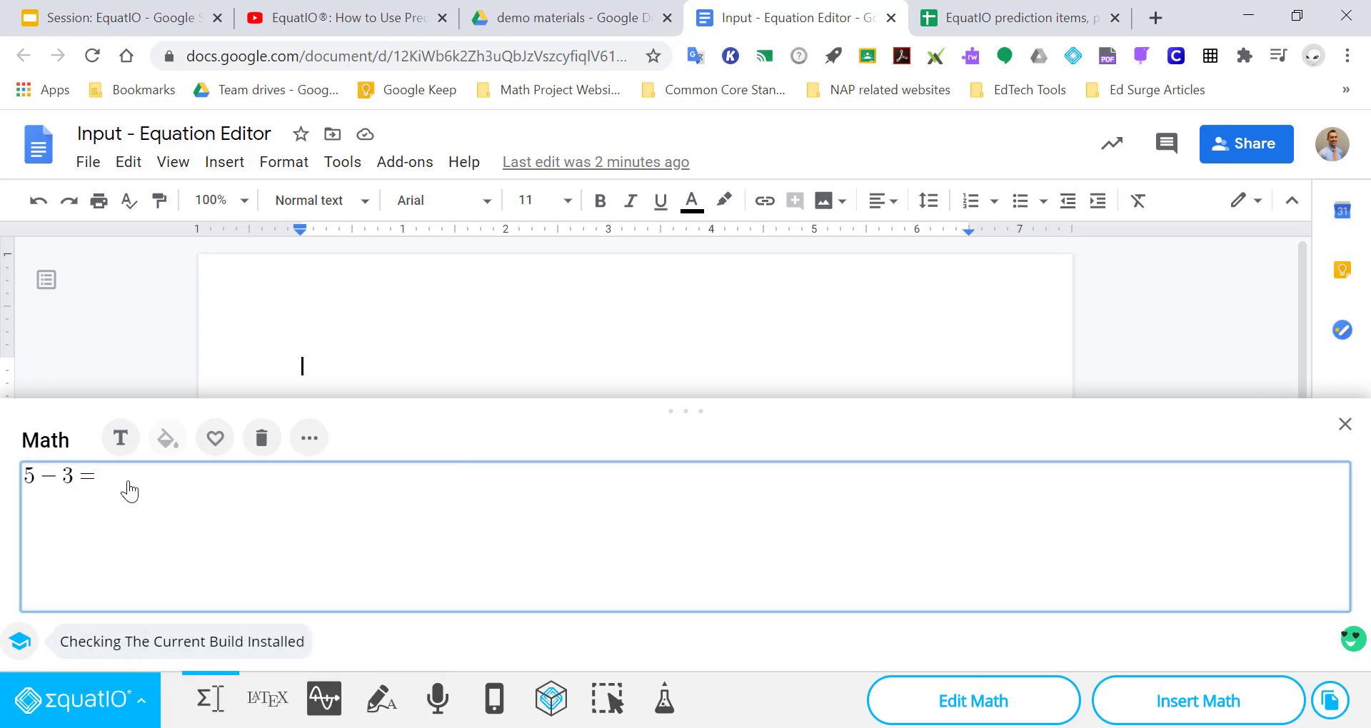
{"action": "type", "text": "2"}
{"action": "left_click", "coordinate": [1177, 707]}
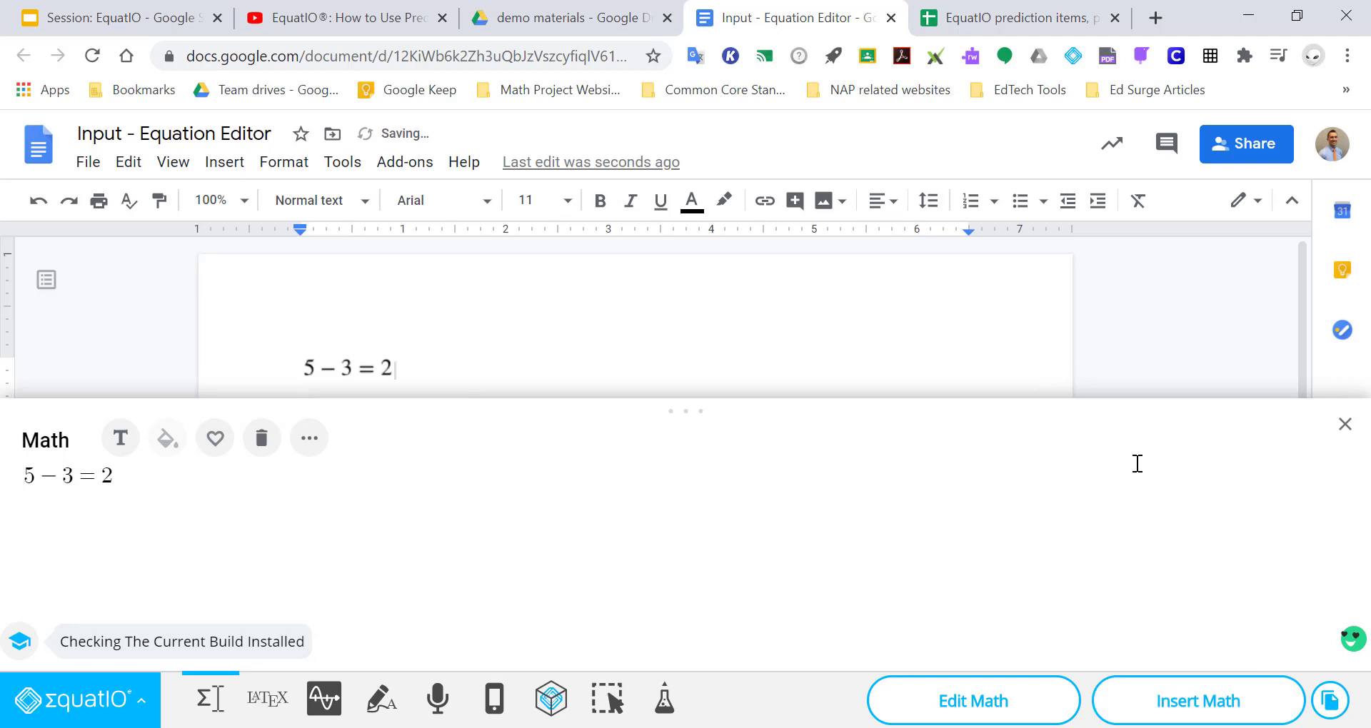
{"action": "left_click", "coordinate": [1344, 424]}
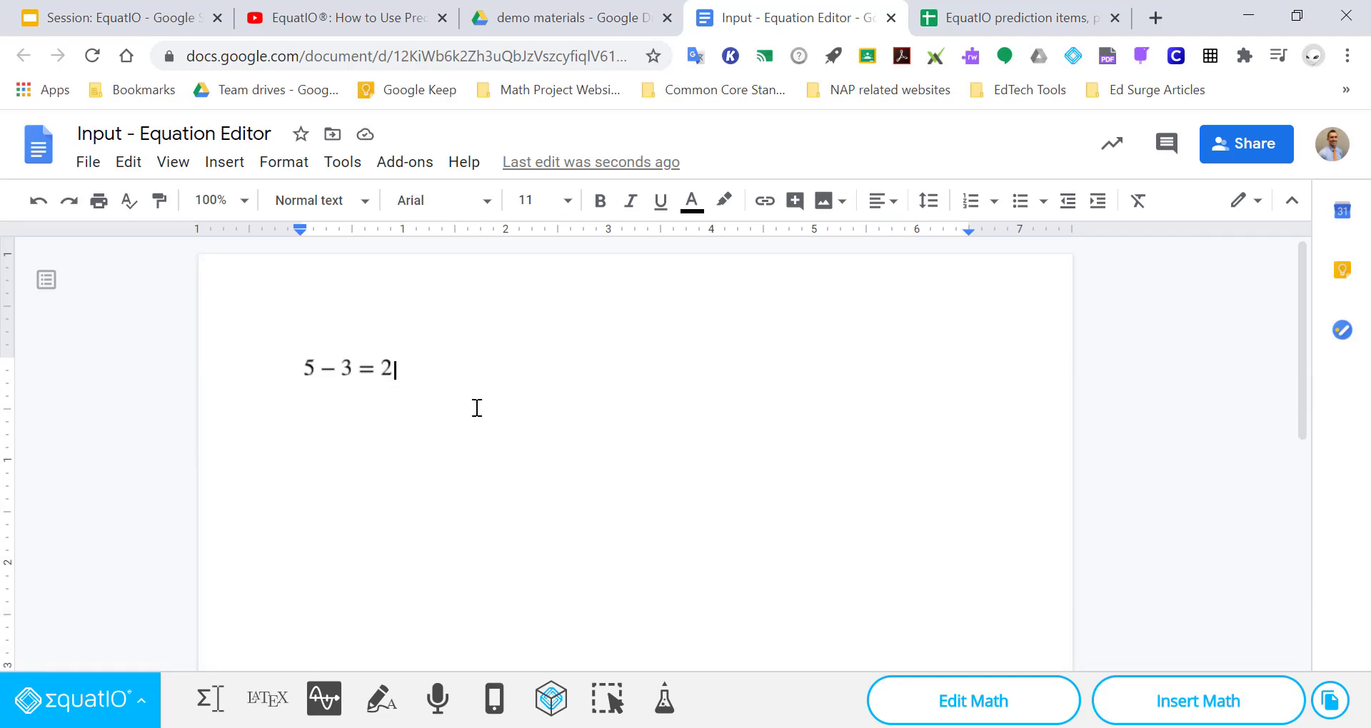
Edit the inserted subtraction equation so it reads 5 − 4 = 1, and update it in the document
{"action": "left_click", "coordinate": [380, 366]}
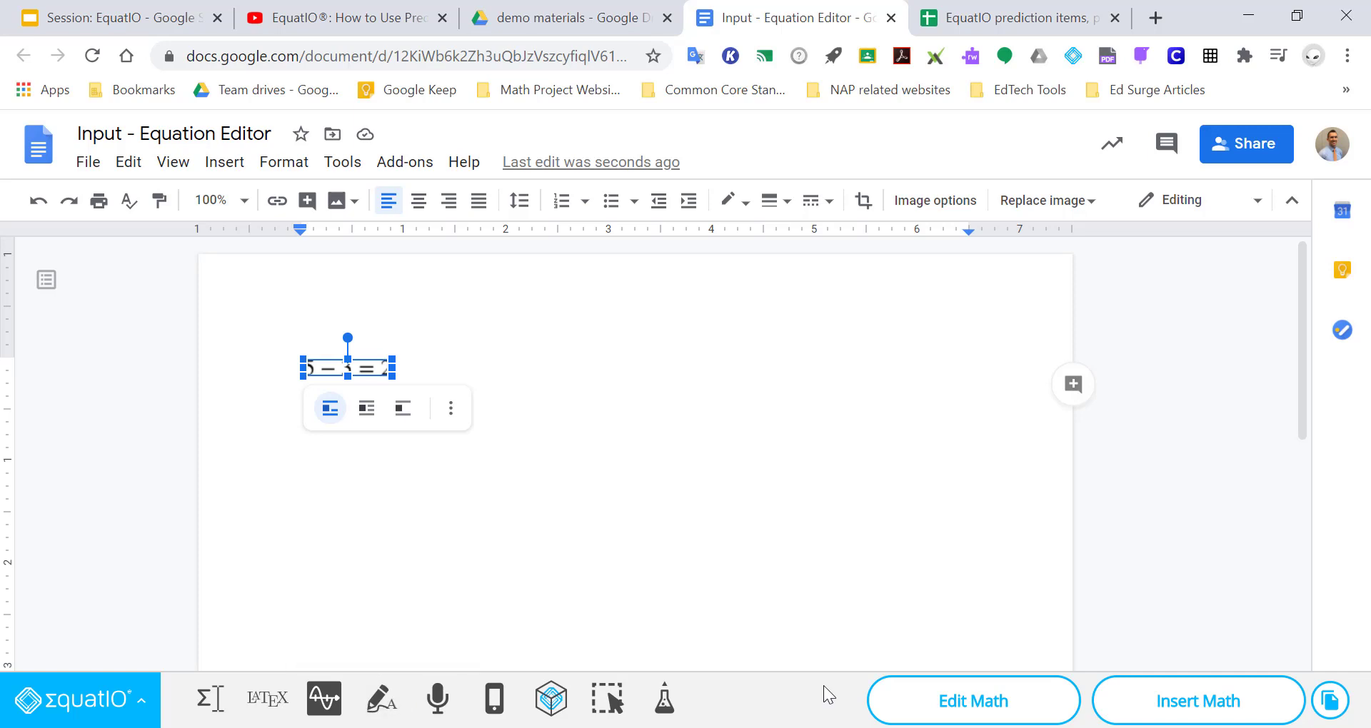
{"action": "left_click", "coordinate": [983, 710]}
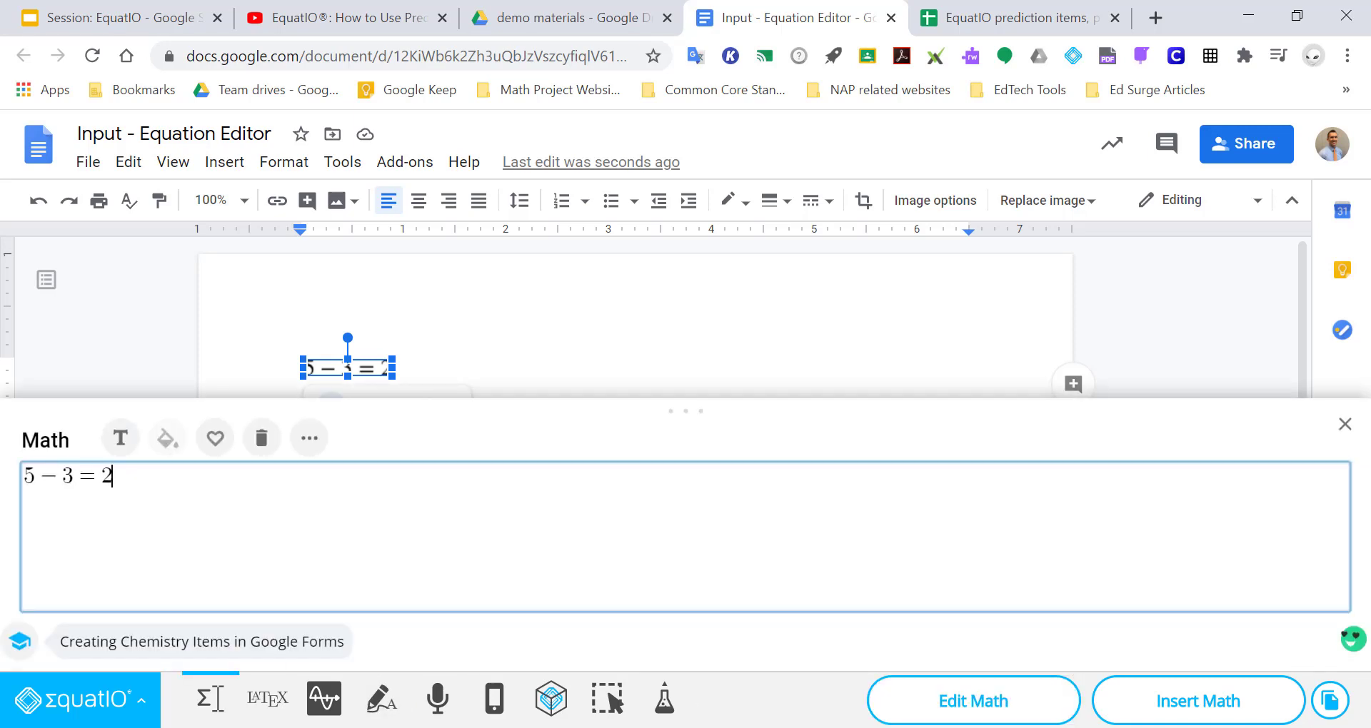
{"action": "key", "text": "BackSpace"}
{"action": "key", "text": "BackSpace"}
{"action": "key", "text": "BackSpace"}
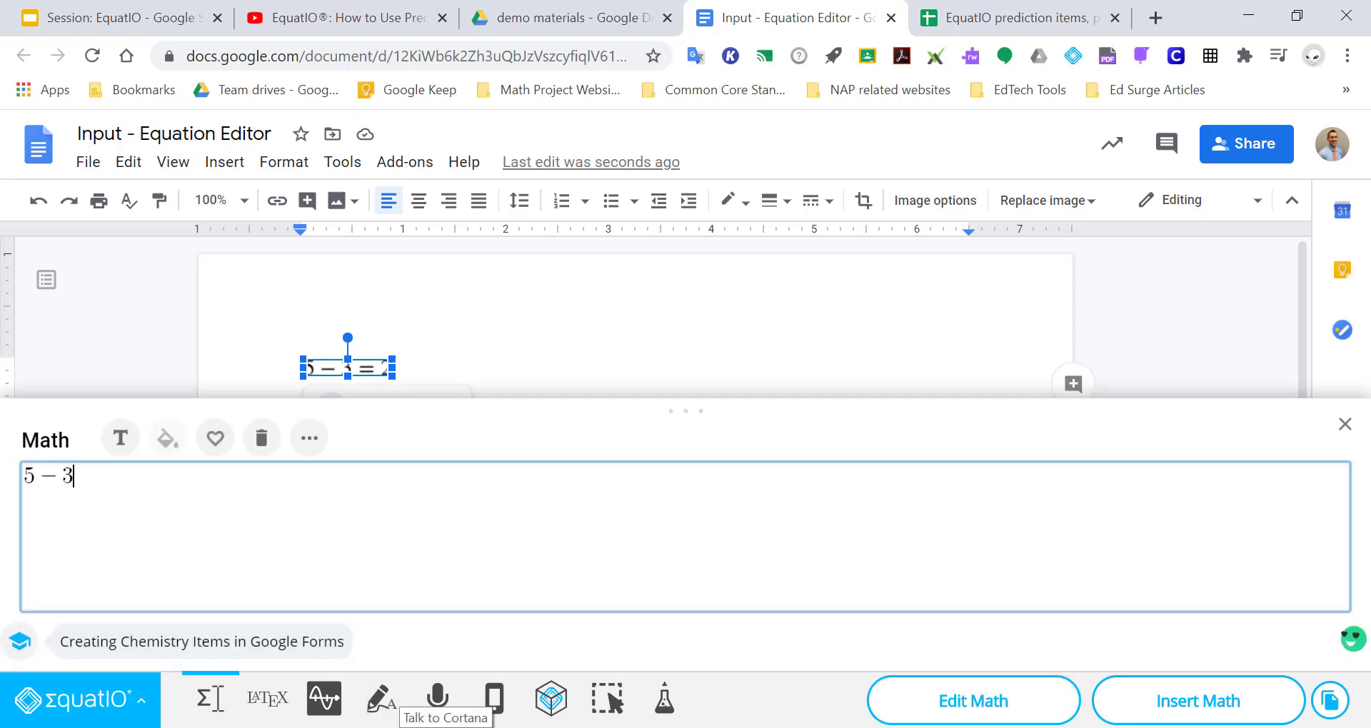
{"action": "type", "text": "4 ="}
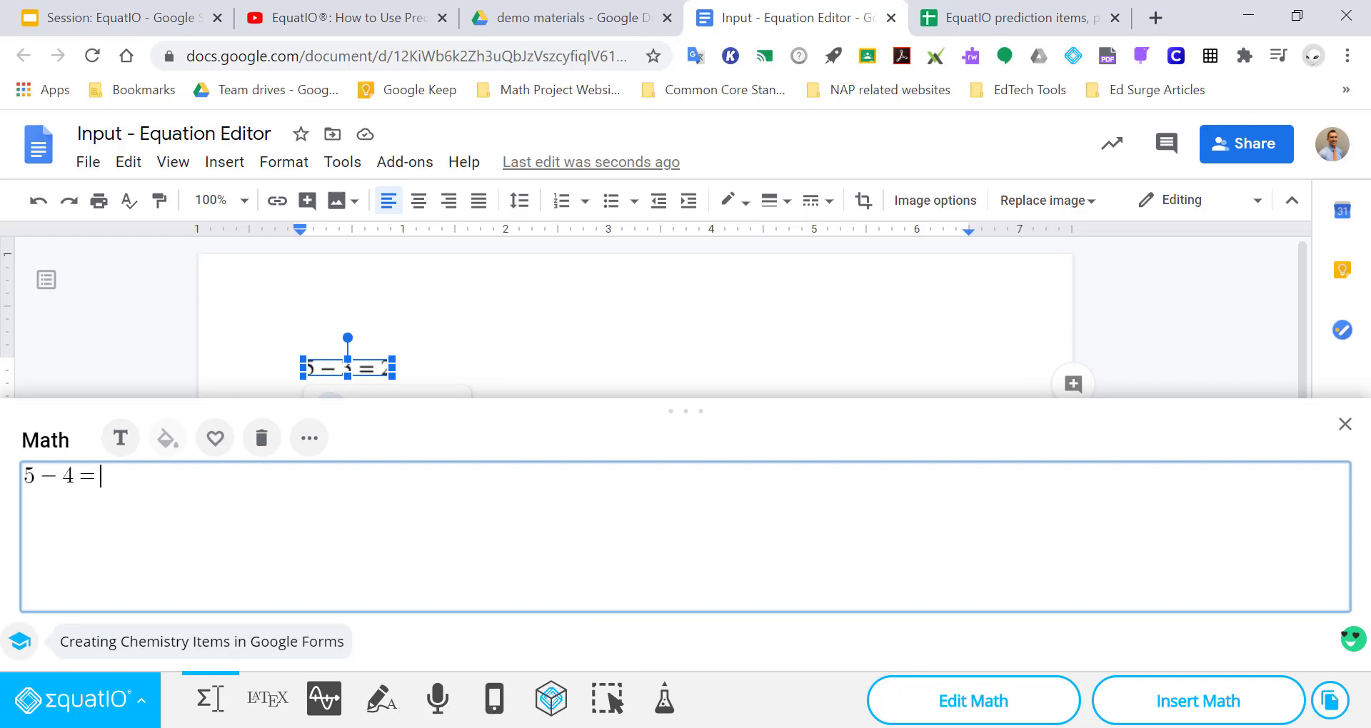
{"action": "key", "text": "BackSpace"}
{"action": "type", "text": "eq"}
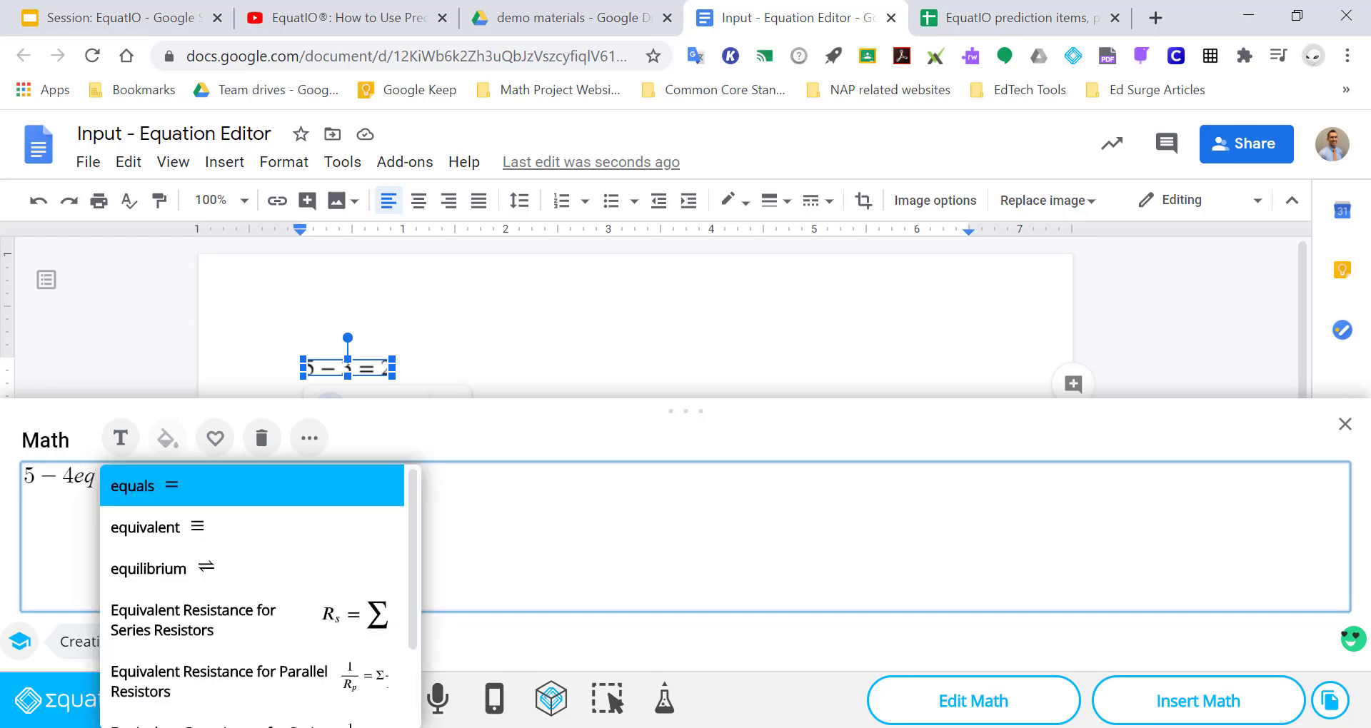
{"action": "left_click", "coordinate": [178, 493]}
{"action": "type", "text": "1"}
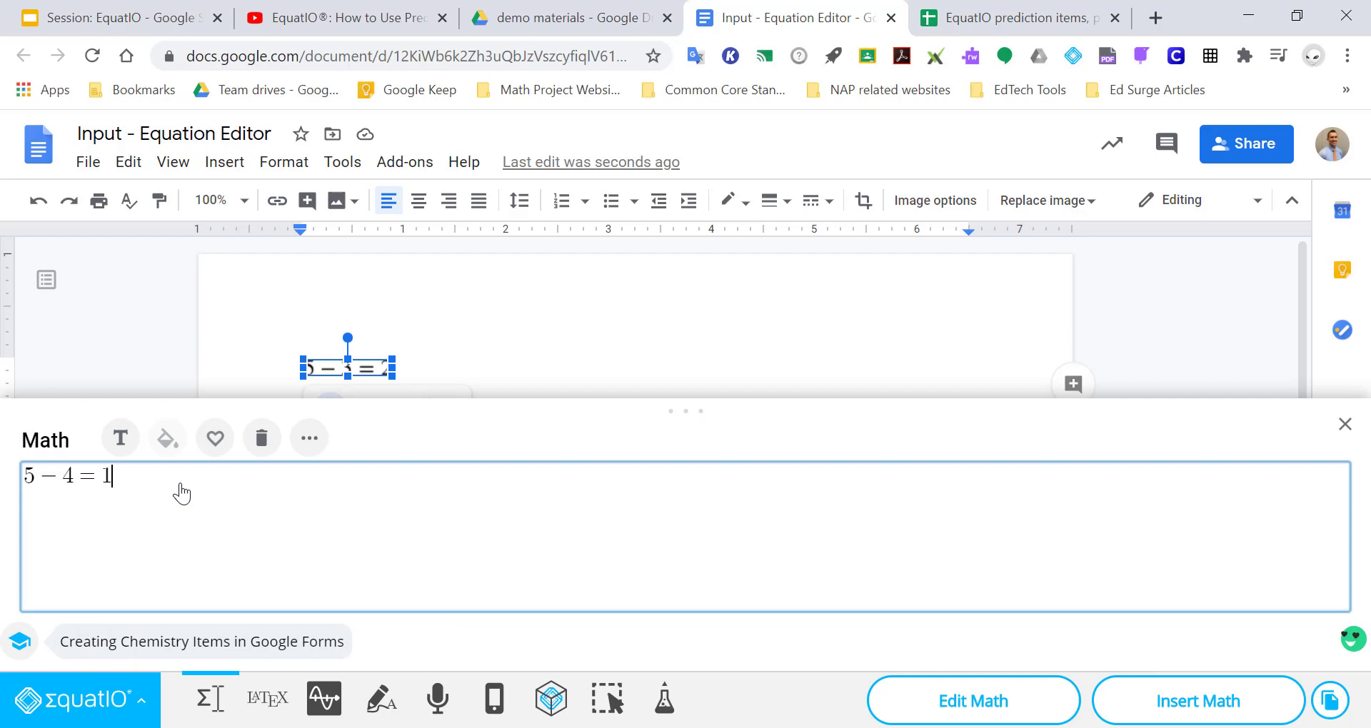
{"action": "left_click", "coordinate": [1157, 710]}
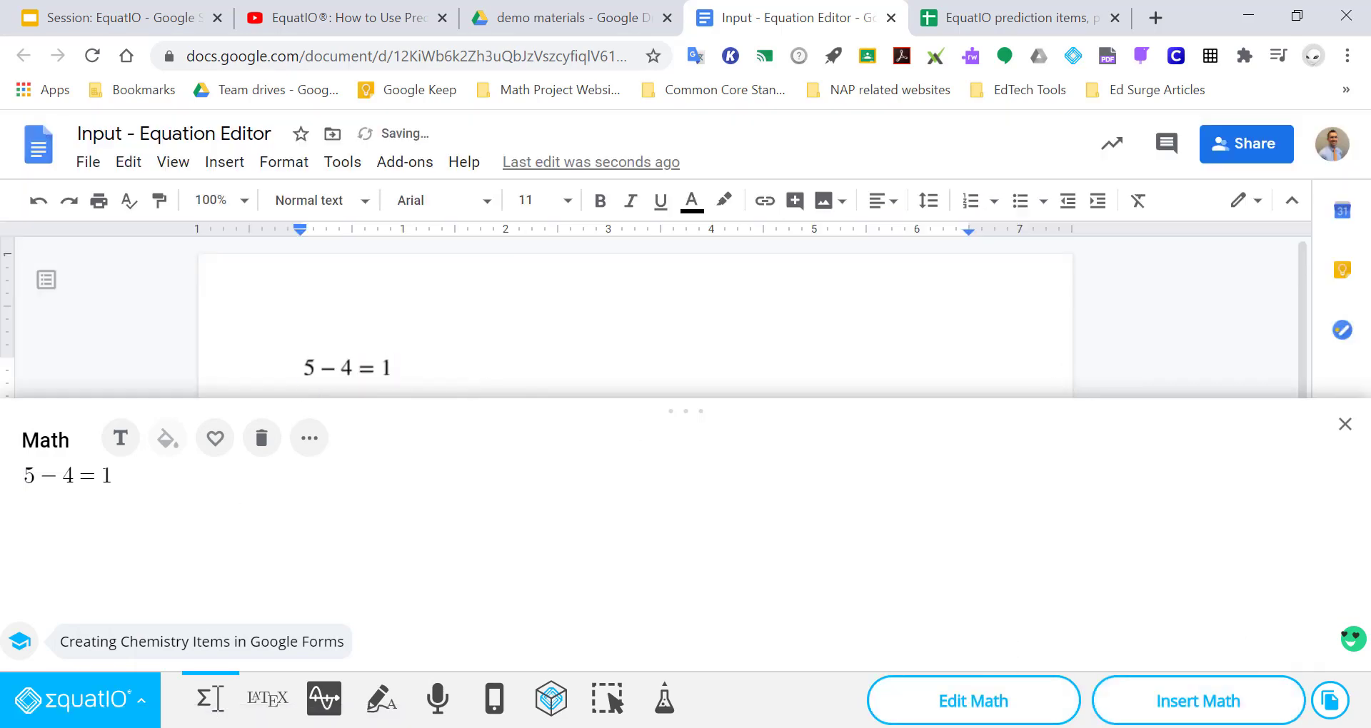
Clear the old equation from the math editor and enter 5x³ using the cubed prediction
{"action": "left_click", "coordinate": [212, 705]}
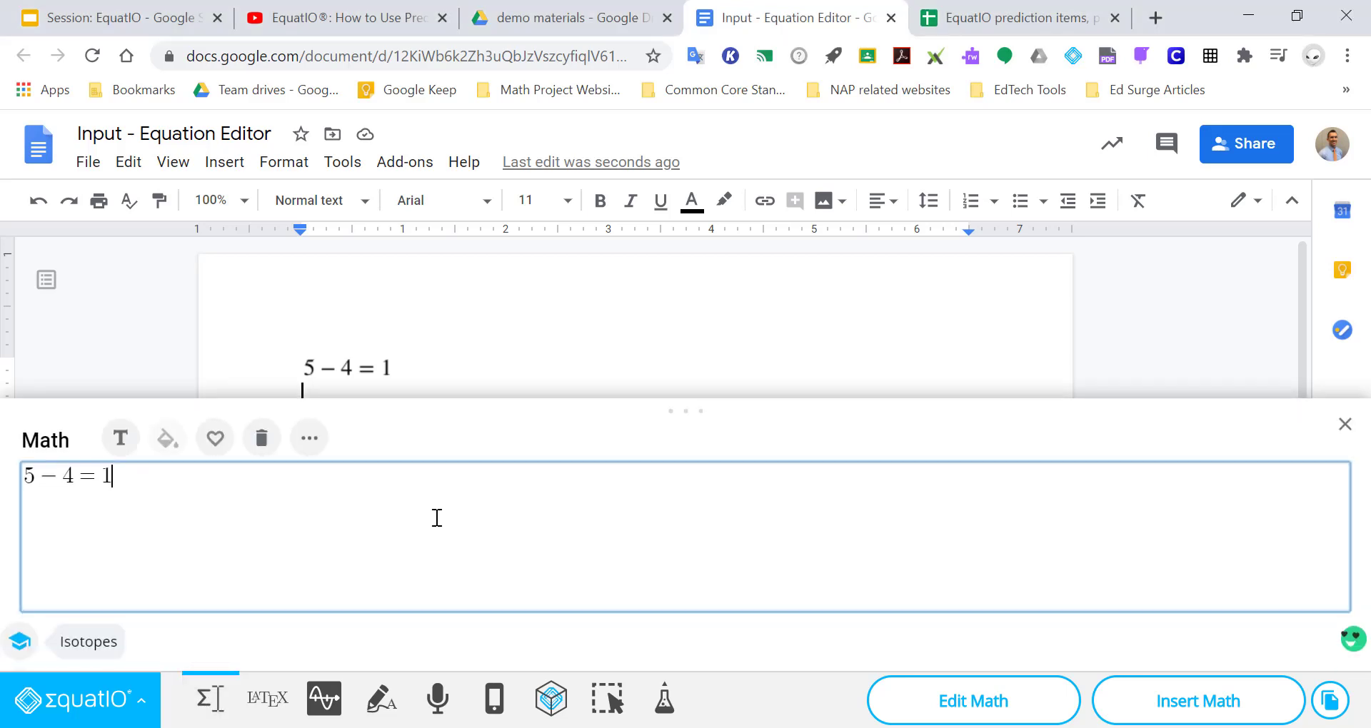
{"action": "key", "text": "BackSpace"}
{"action": "key", "text": "BackSpace"}
{"action": "key", "text": "BackSpace"}
{"action": "key", "text": "BackSpace"}
{"action": "key", "text": "BackSpace"}
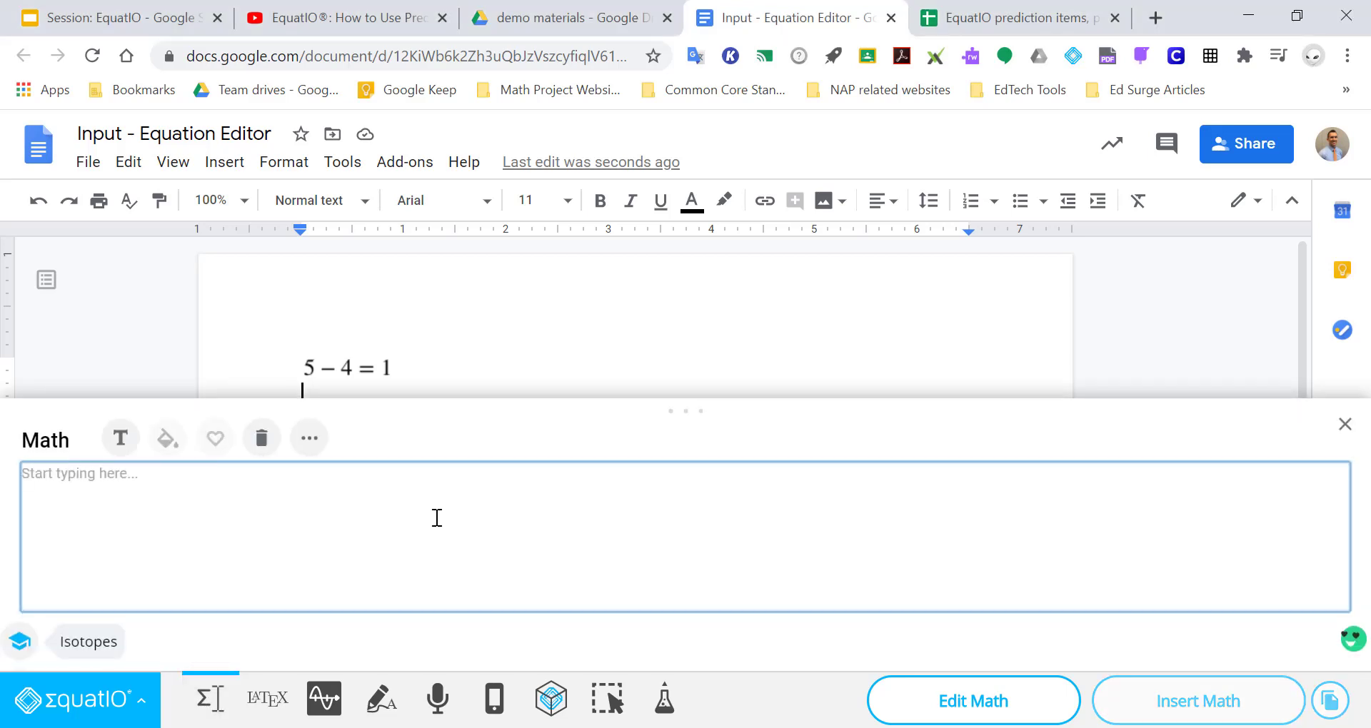
{"action": "type", "text": "5xcu"}
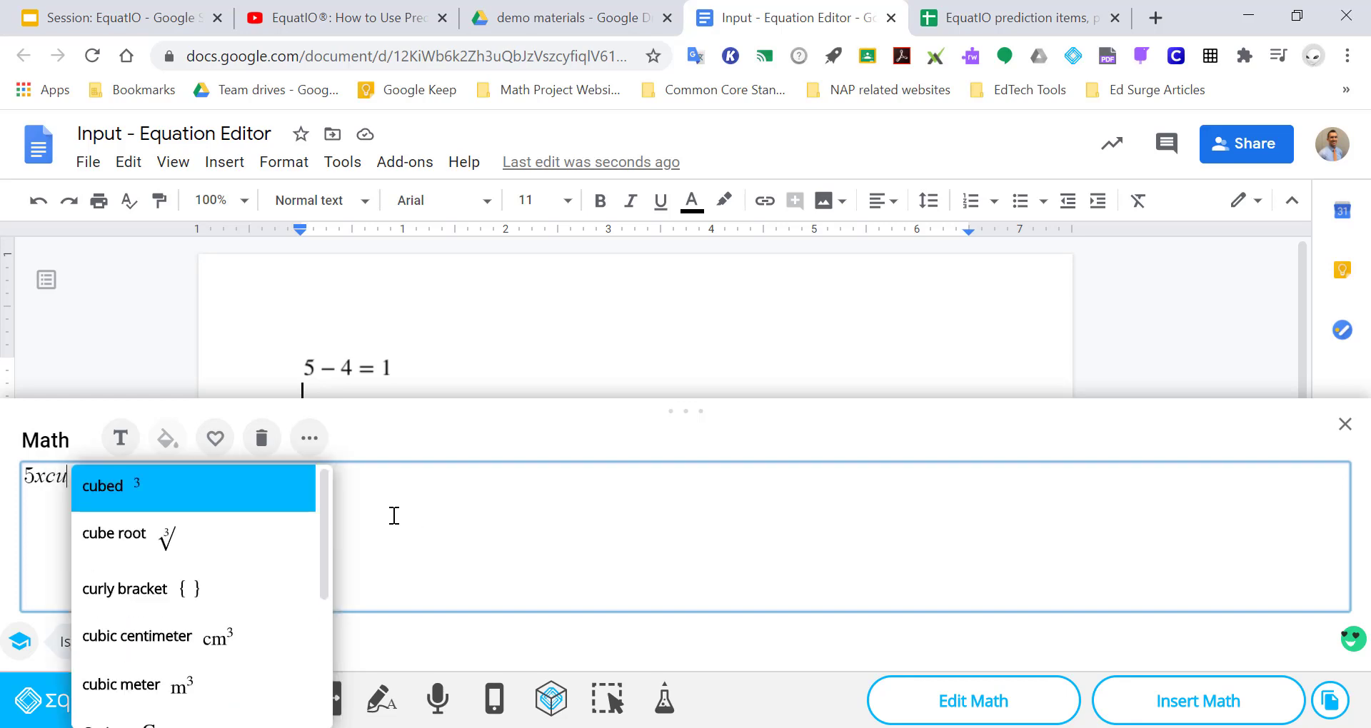
{"action": "left_click", "coordinate": [262, 507]}
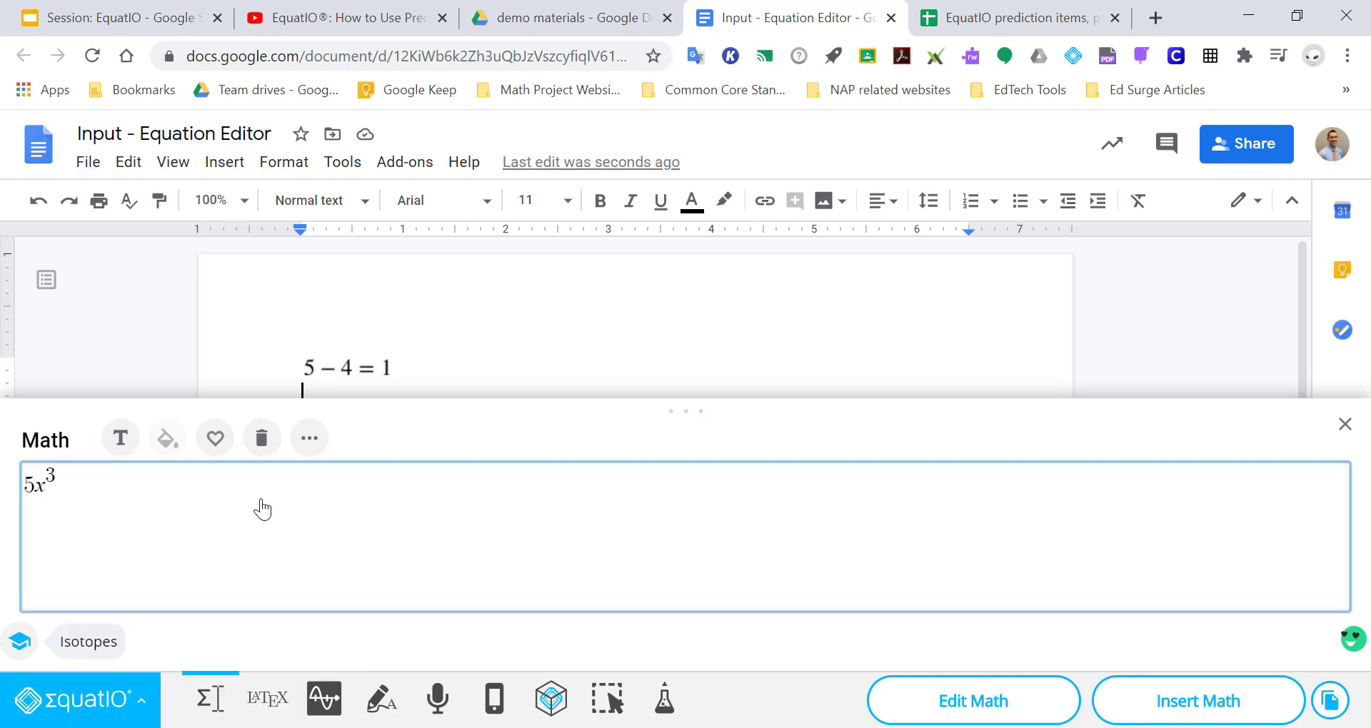
Remove the cubed exponent from 5x, look up the predictions for "exp", and erase that text
{"action": "key", "text": "BackSpace"}
{"action": "key", "text": "BackSpace"}
{"action": "type", "text": "exp"}
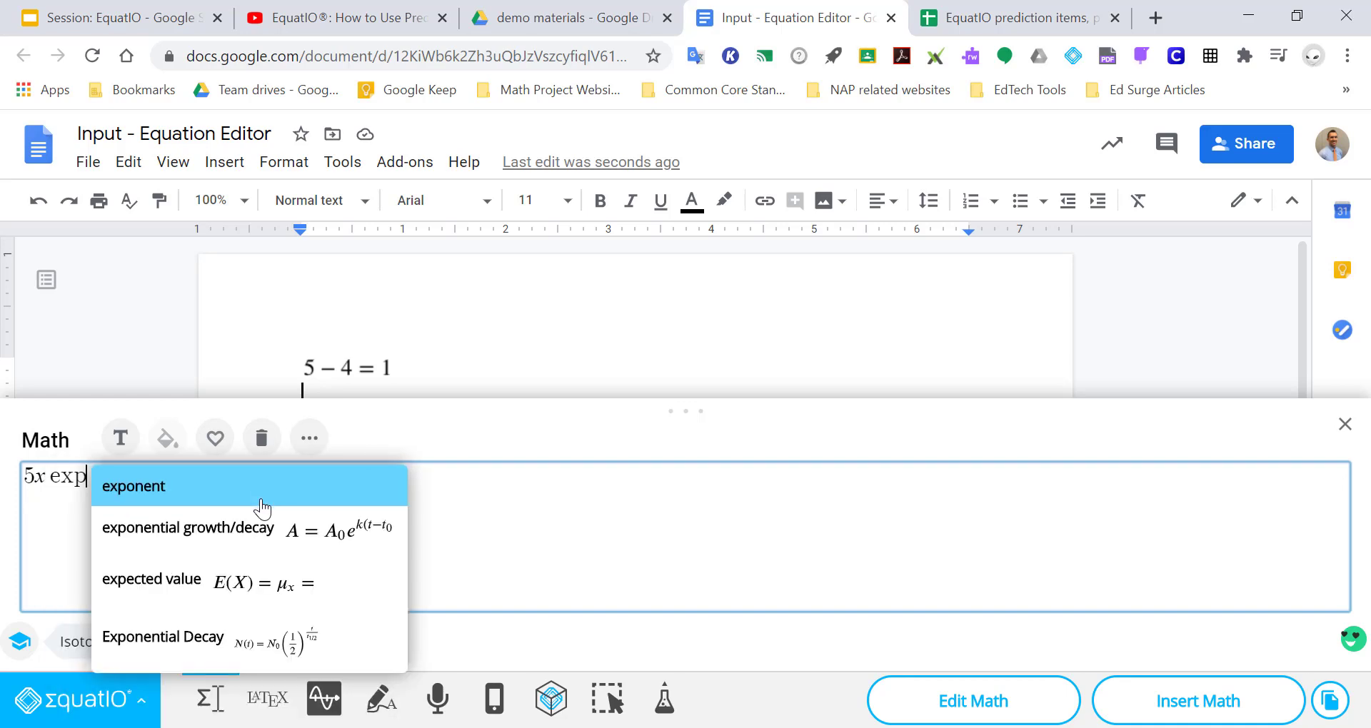
{"action": "key", "text": "BackSpace"}
{"action": "key", "text": "BackSpace"}
{"action": "key", "text": "BackSpace"}
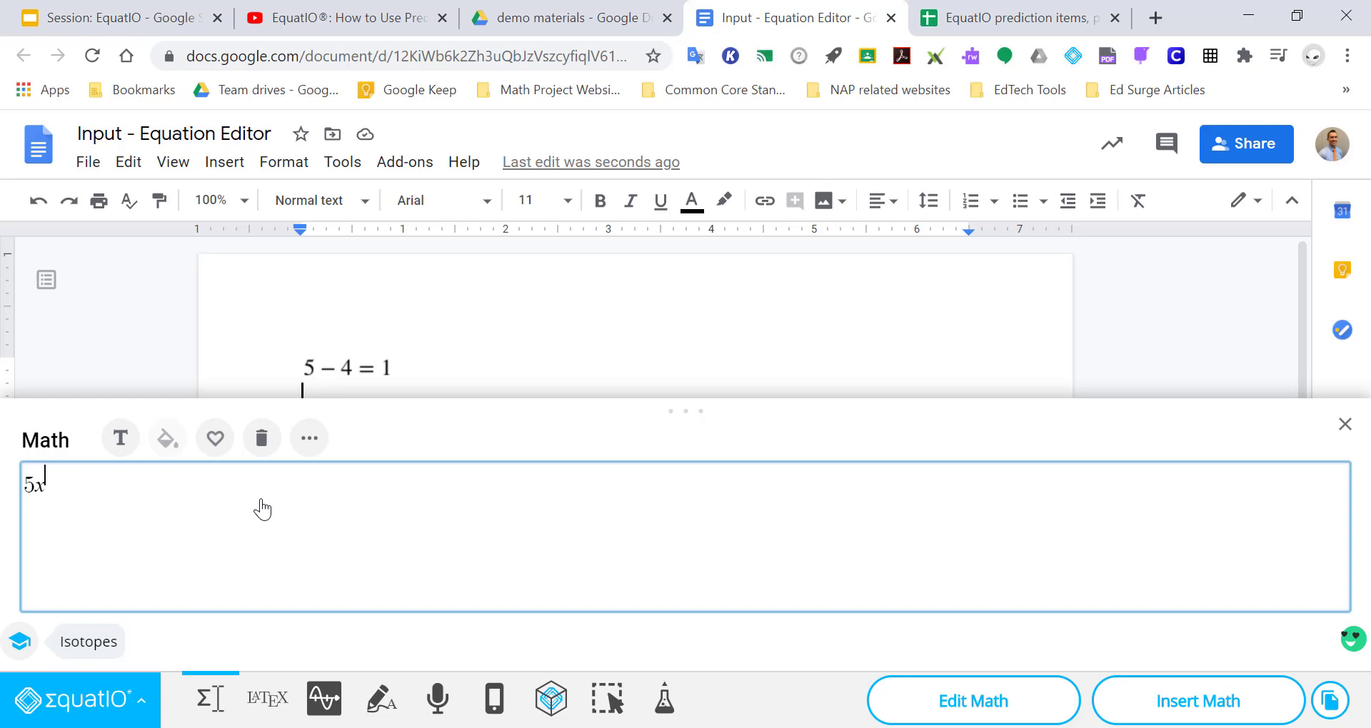
Complete the expression as 5x² + 4x² using the plus and squared predictions, and insert it into the document
{"action": "type", "text": "^4"}
{"action": "key", "text": "BackSpace"}
{"action": "type", "text": "2"}
{"action": "type", "text": "pl"}
{"action": "left_click", "coordinate": [263, 508]}
{"action": "type", "text": "4xsq"}
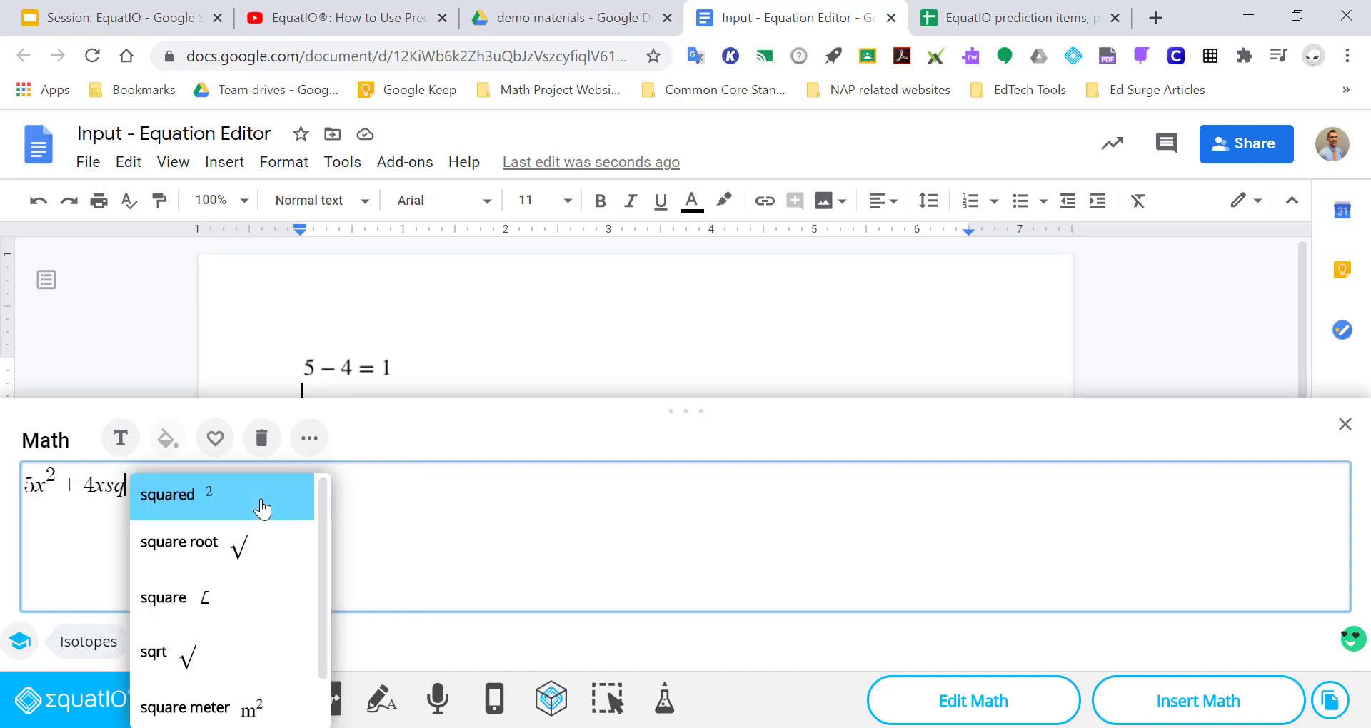
{"action": "left_click", "coordinate": [263, 509]}
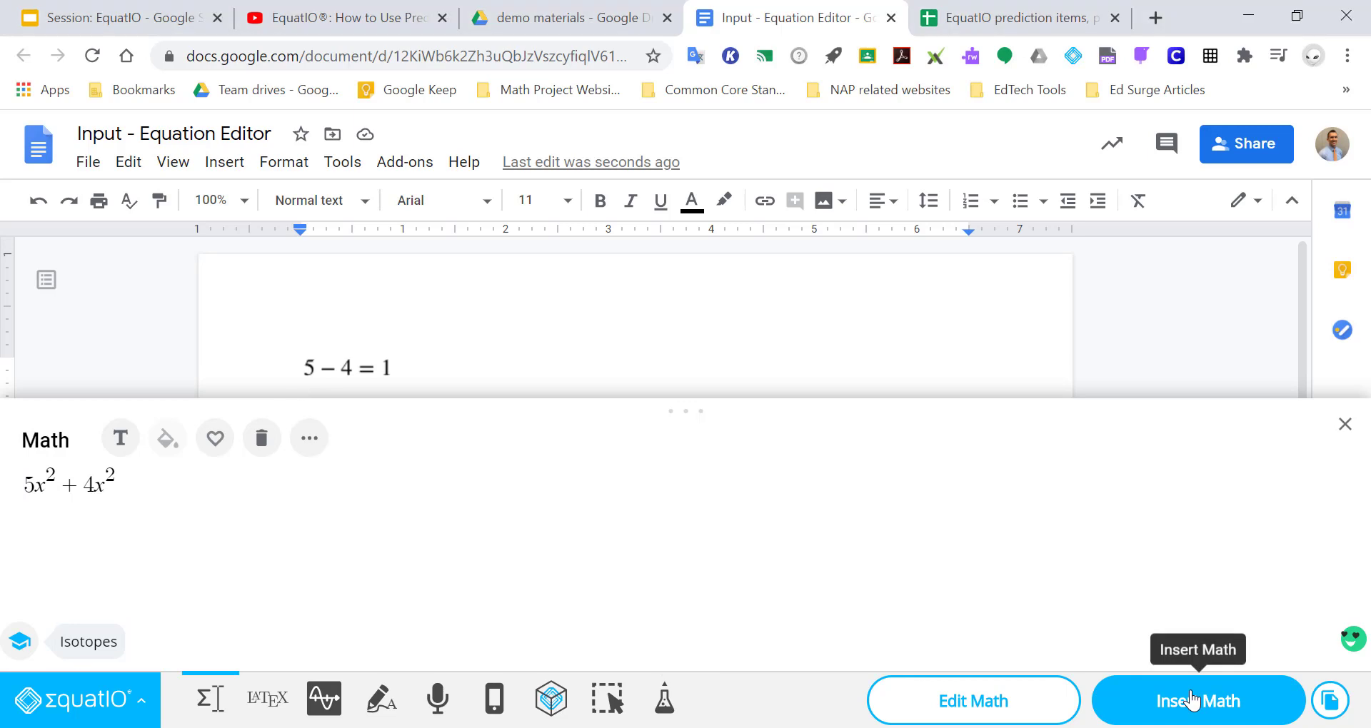
{"action": "left_click", "coordinate": [1192, 701]}
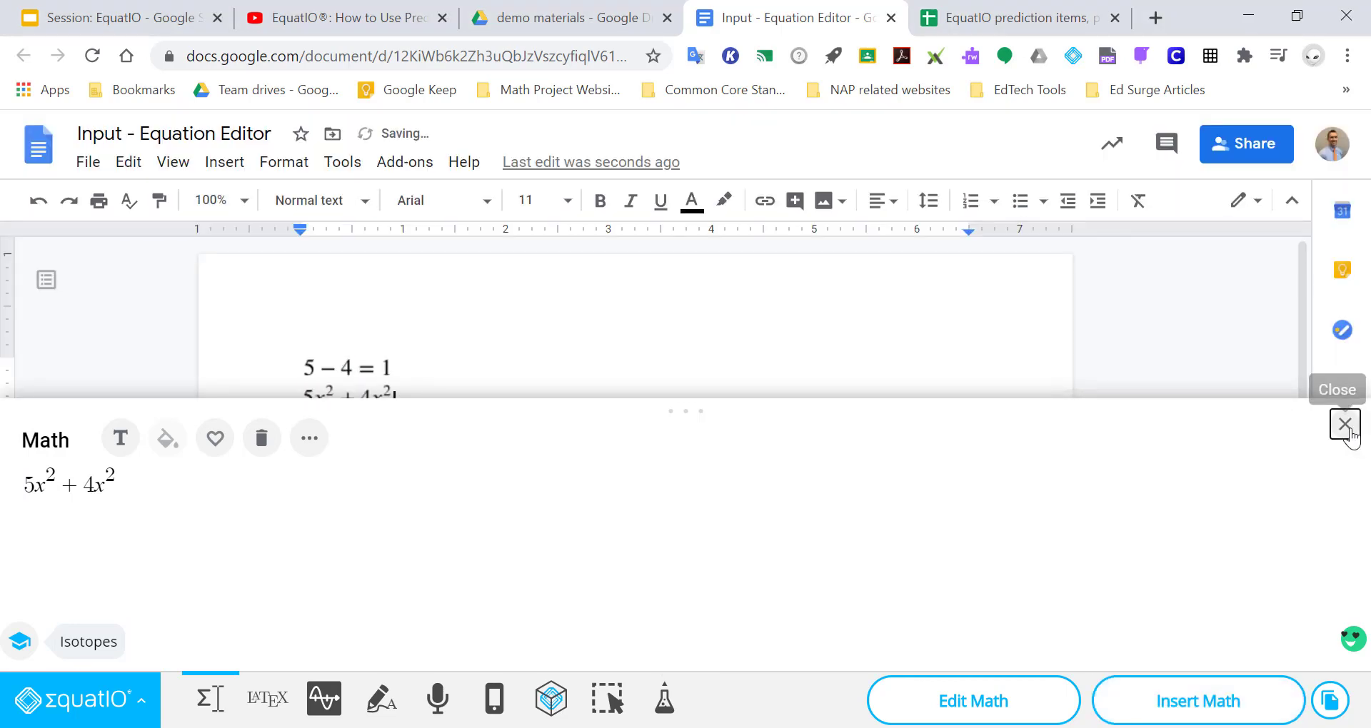
{"action": "left_click", "coordinate": [1344, 424]}
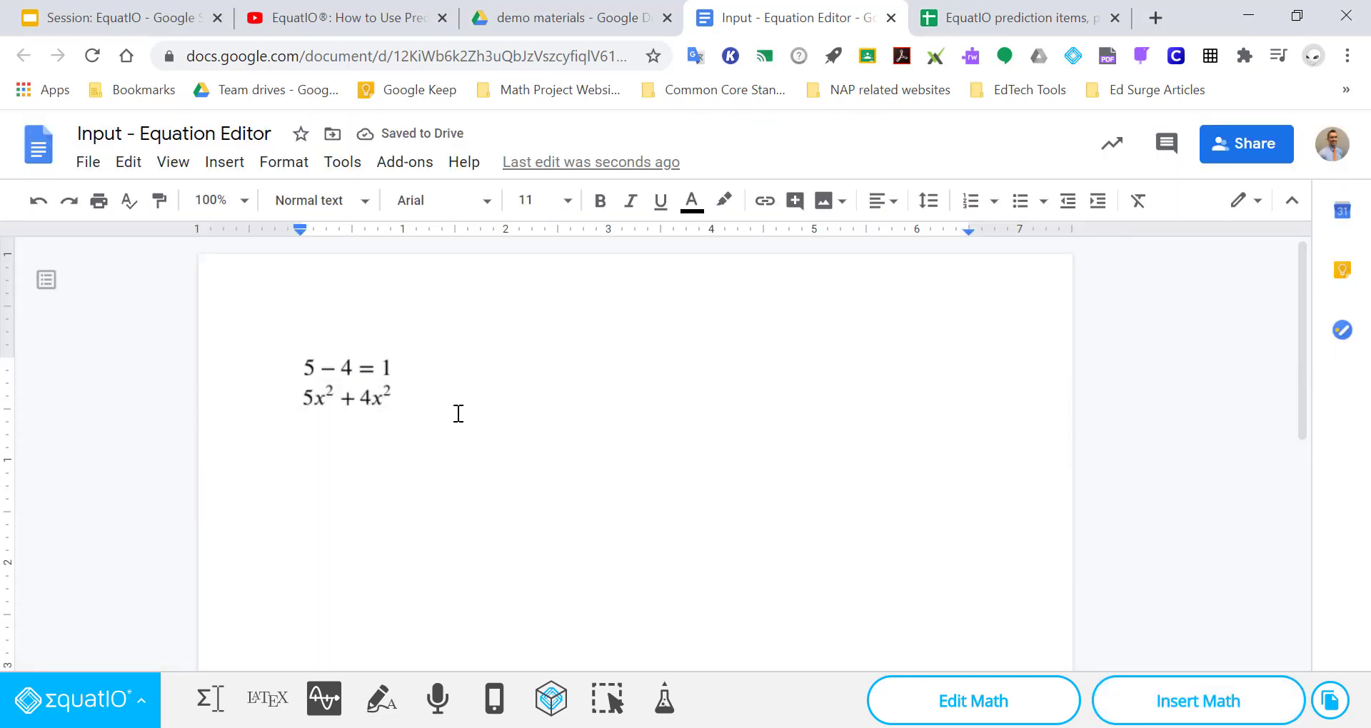
Start a new document line, clear the math editor, and add the Addition (3 digit vertical) template
{"action": "key", "text": "Return"}
{"action": "left_click", "coordinate": [209, 703]}
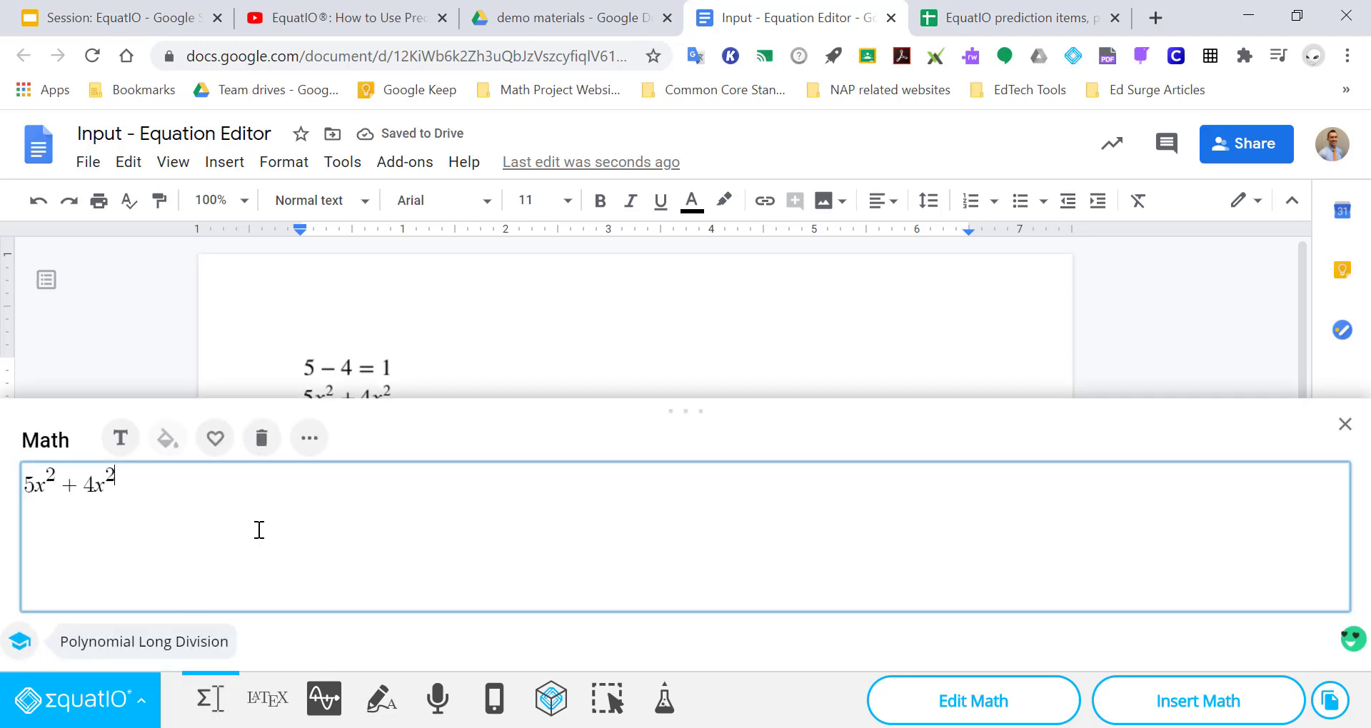
{"action": "key", "text": "ctrl+a"}
{"action": "key", "text": "BackSpace"}
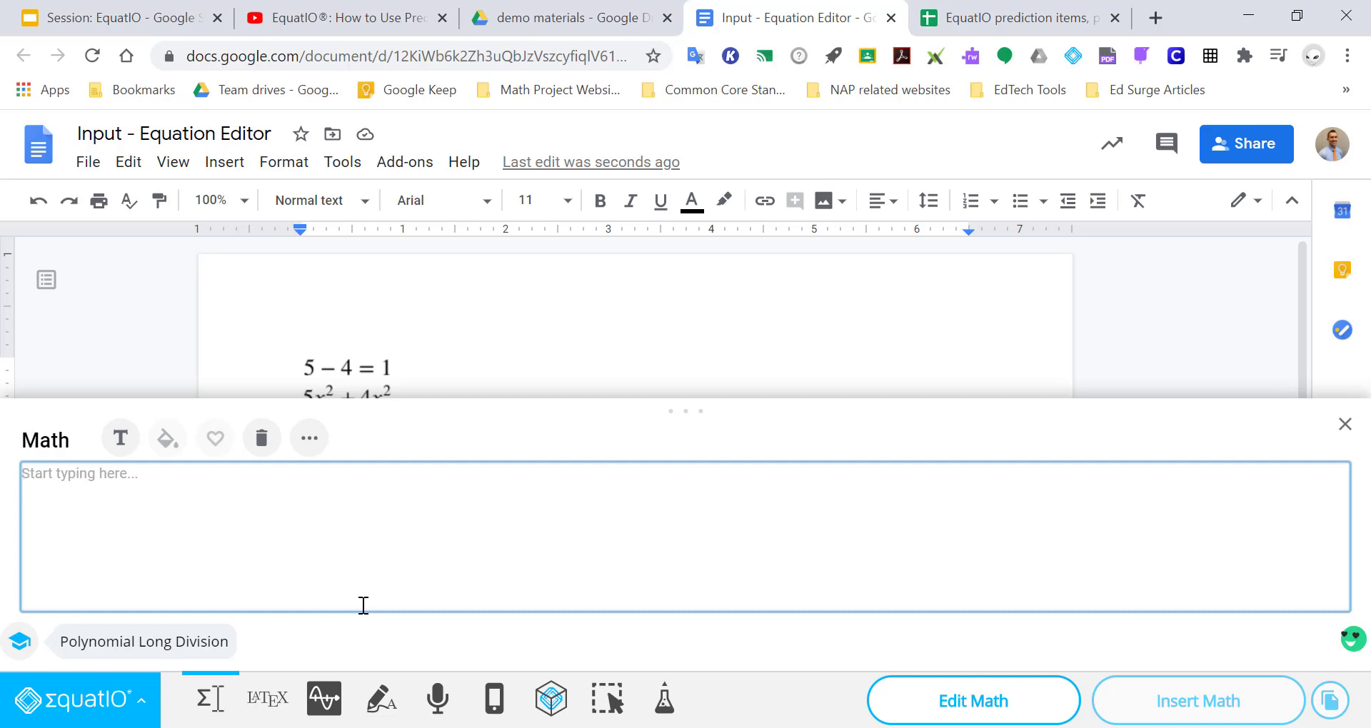
{"action": "type", "text": "addi"}
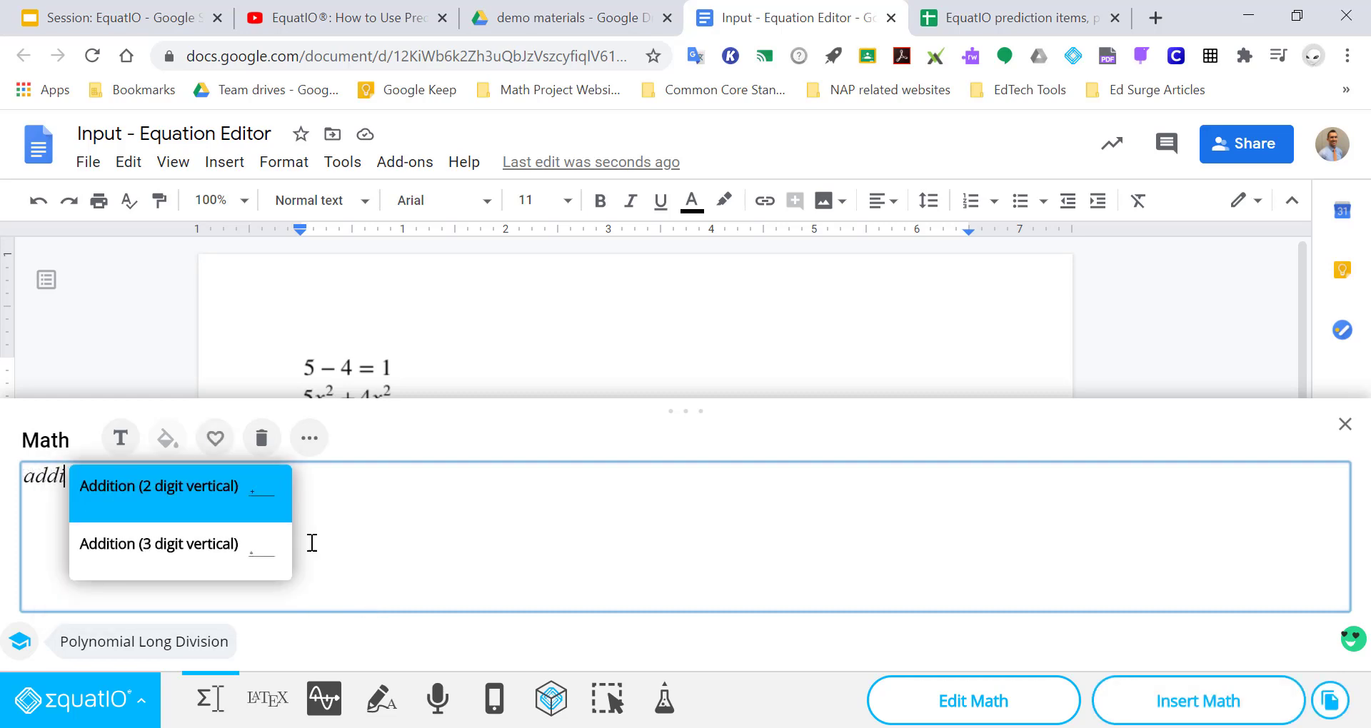
{"action": "left_click", "coordinate": [188, 546]}
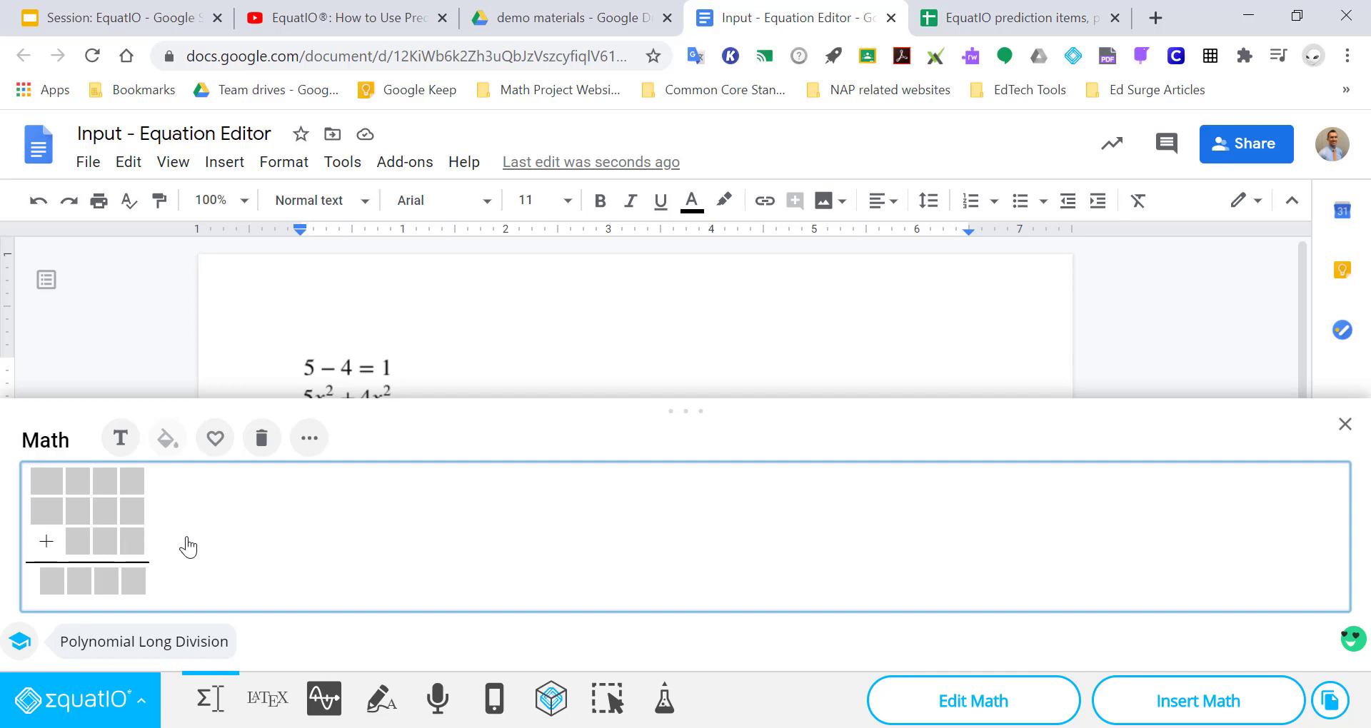
Fill in the vertical addition template with 134 as the first addend and 57 as the second
{"action": "left_click", "coordinate": [84, 515]}
{"action": "type", "text": "13"}
{"action": "key", "text": "BackSpace"}
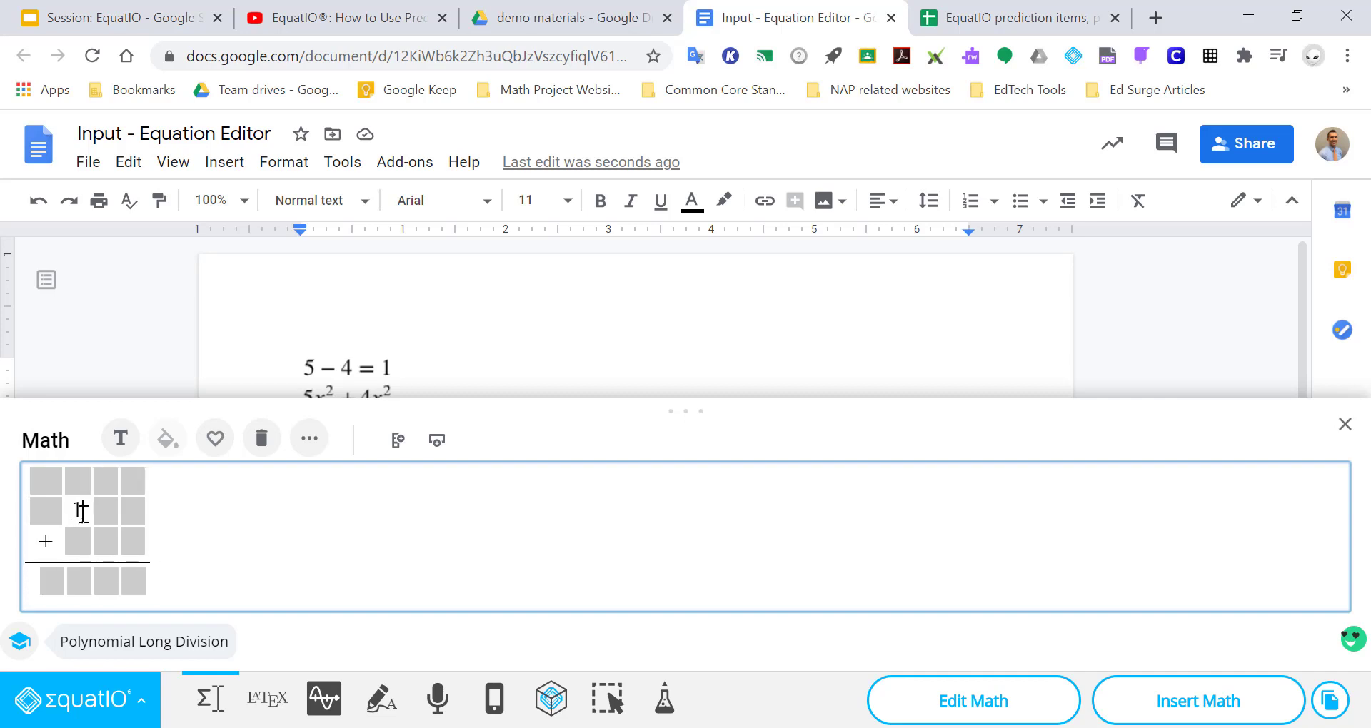
{"action": "key", "text": "Right"}
{"action": "type", "text": "3"}
{"action": "key", "text": "Right"}
{"action": "type", "text": "4"}
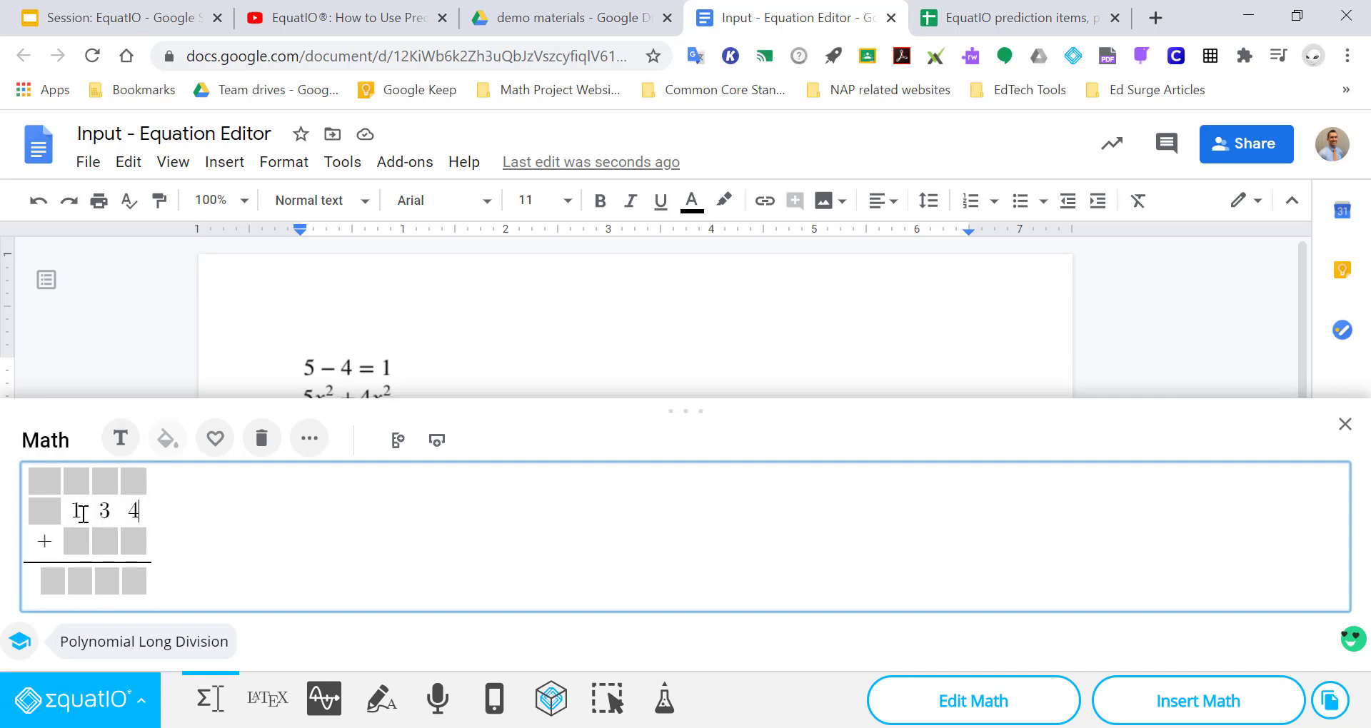
{"action": "key", "text": "Down"}
{"action": "key", "text": "Left"}
{"action": "type", "text": "57"}
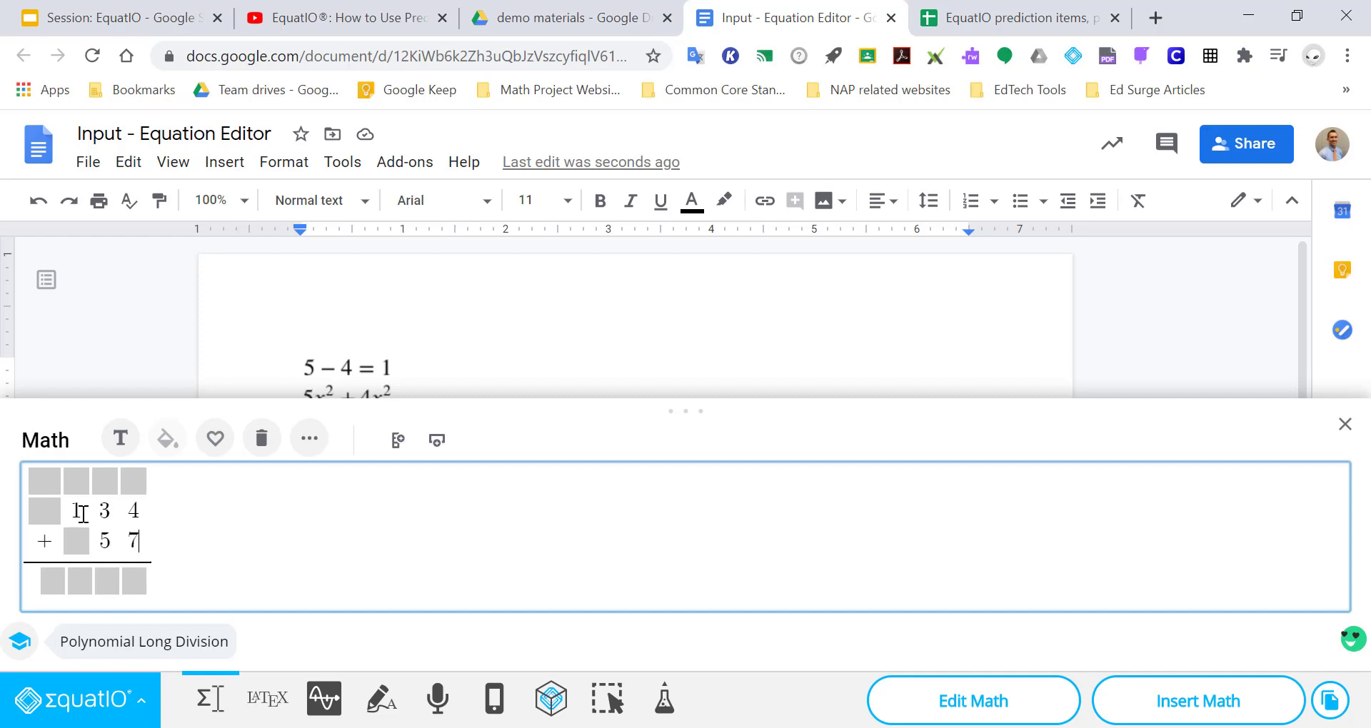
Insert the vertical addition problem into the document and add a blank line above it
{"action": "left_click", "coordinate": [1211, 711]}
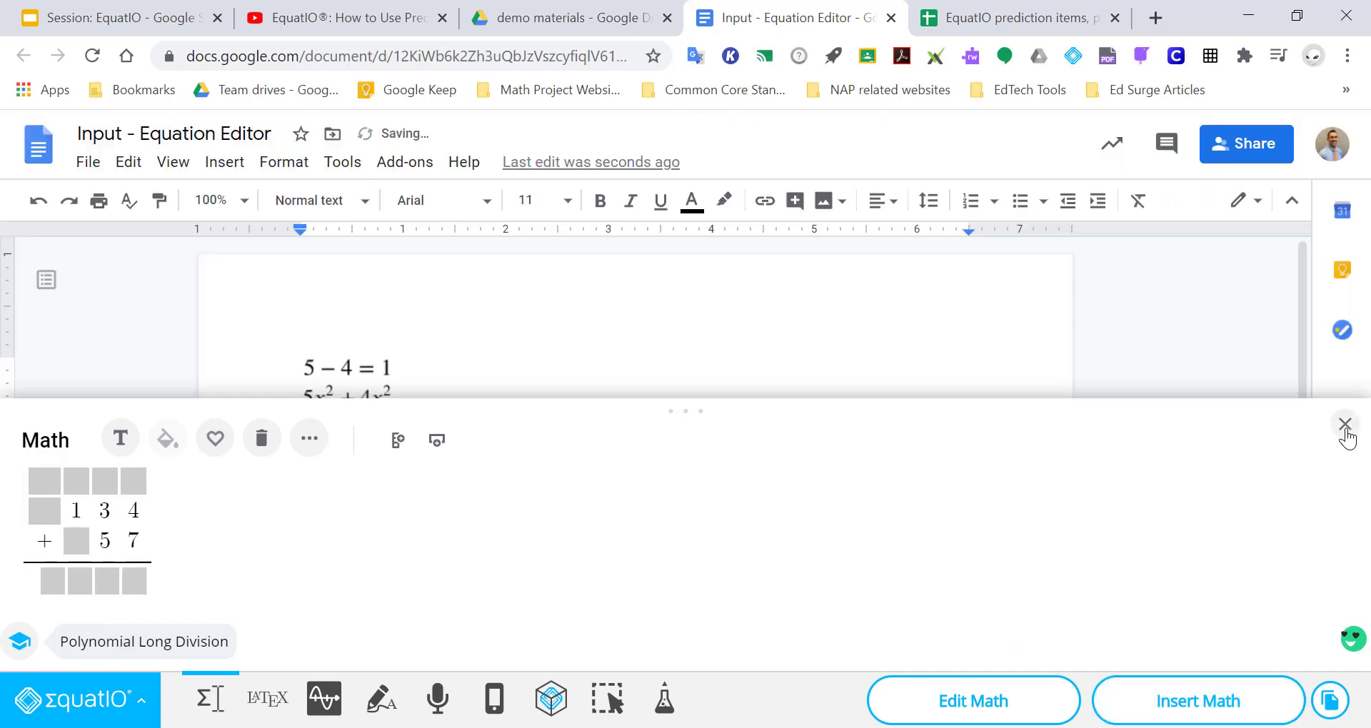
{"action": "left_click", "coordinate": [1344, 427]}
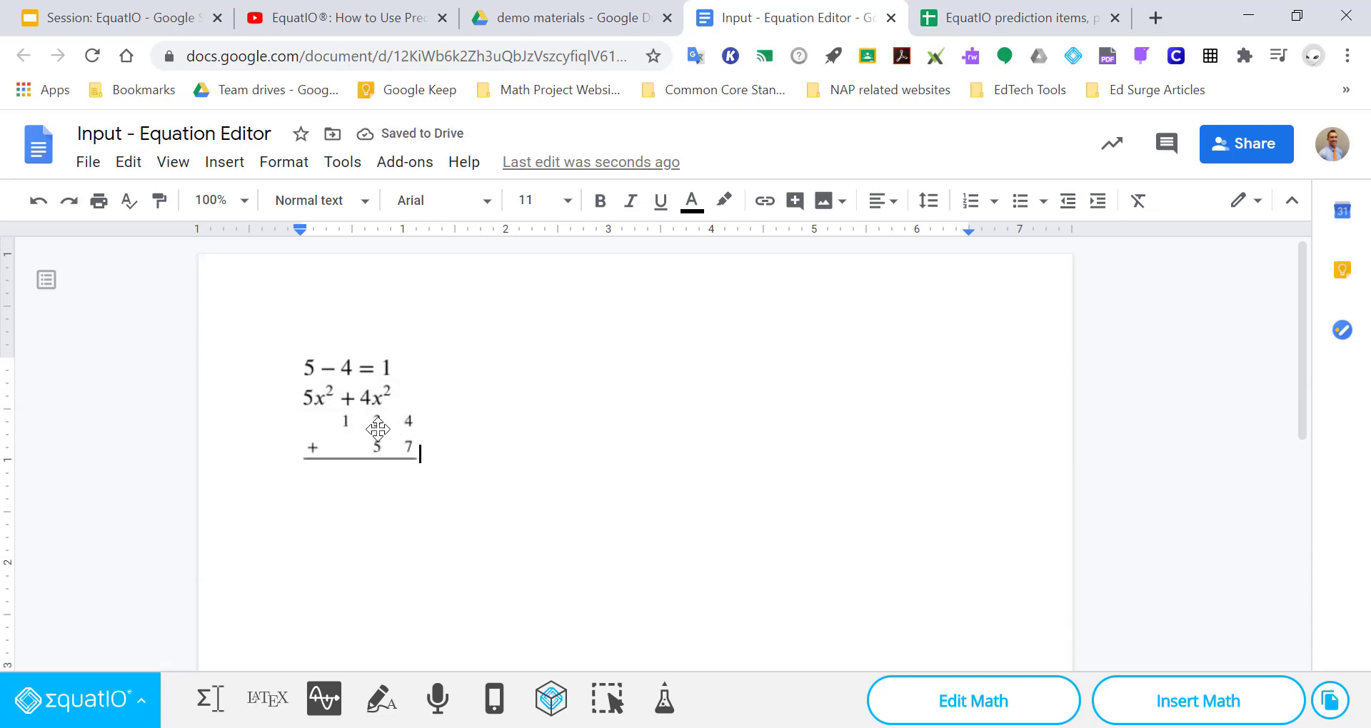
{"action": "left_click", "coordinate": [440, 392]}
{"action": "key", "text": "Return"}
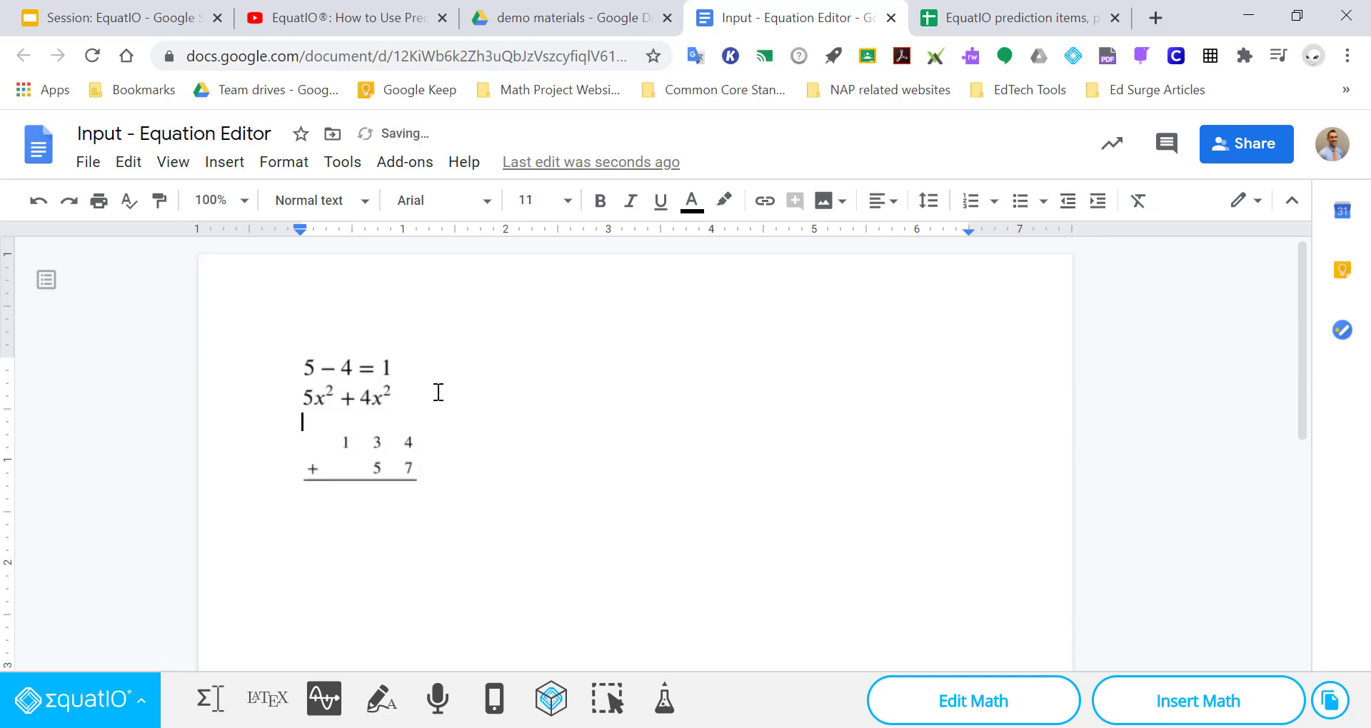
Reopen the vertical addition problem for editing, entering 1 as the answer's ones digit and a carried 1 above the tens column
{"action": "left_click", "coordinate": [379, 466]}
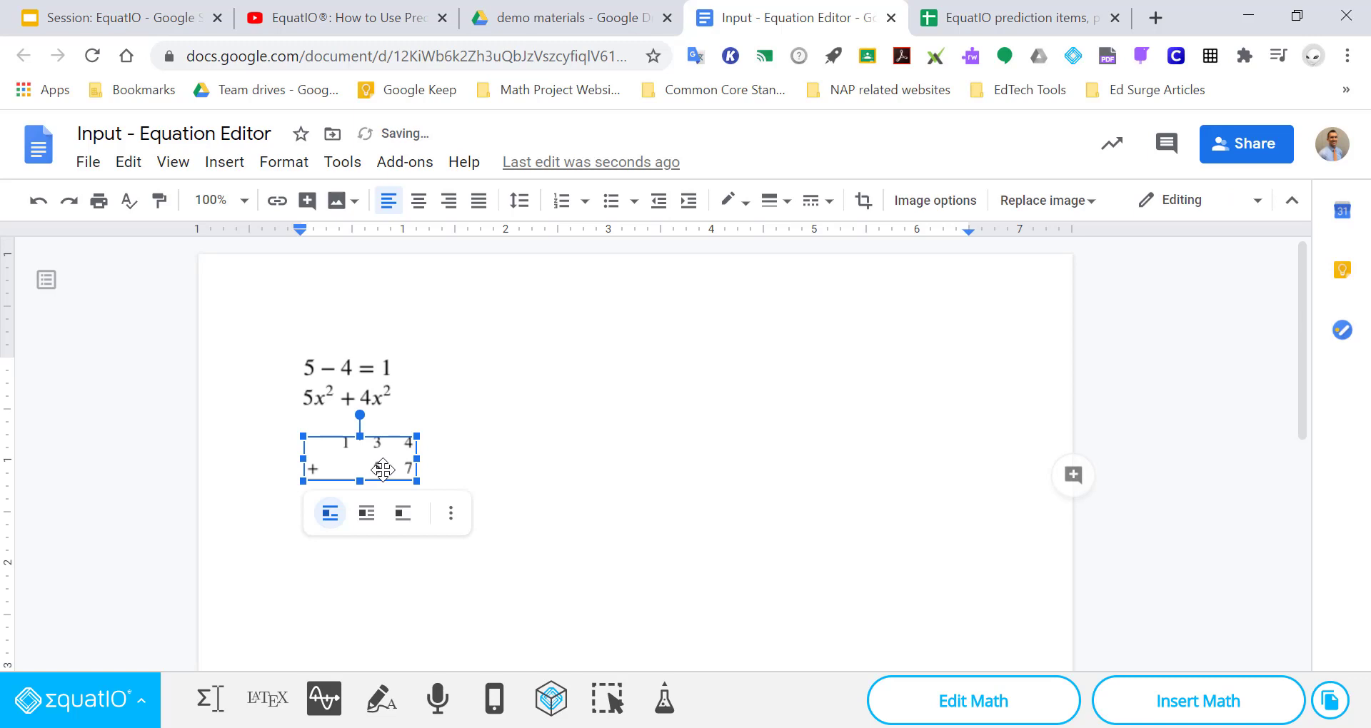
{"action": "left_click", "coordinate": [941, 713]}
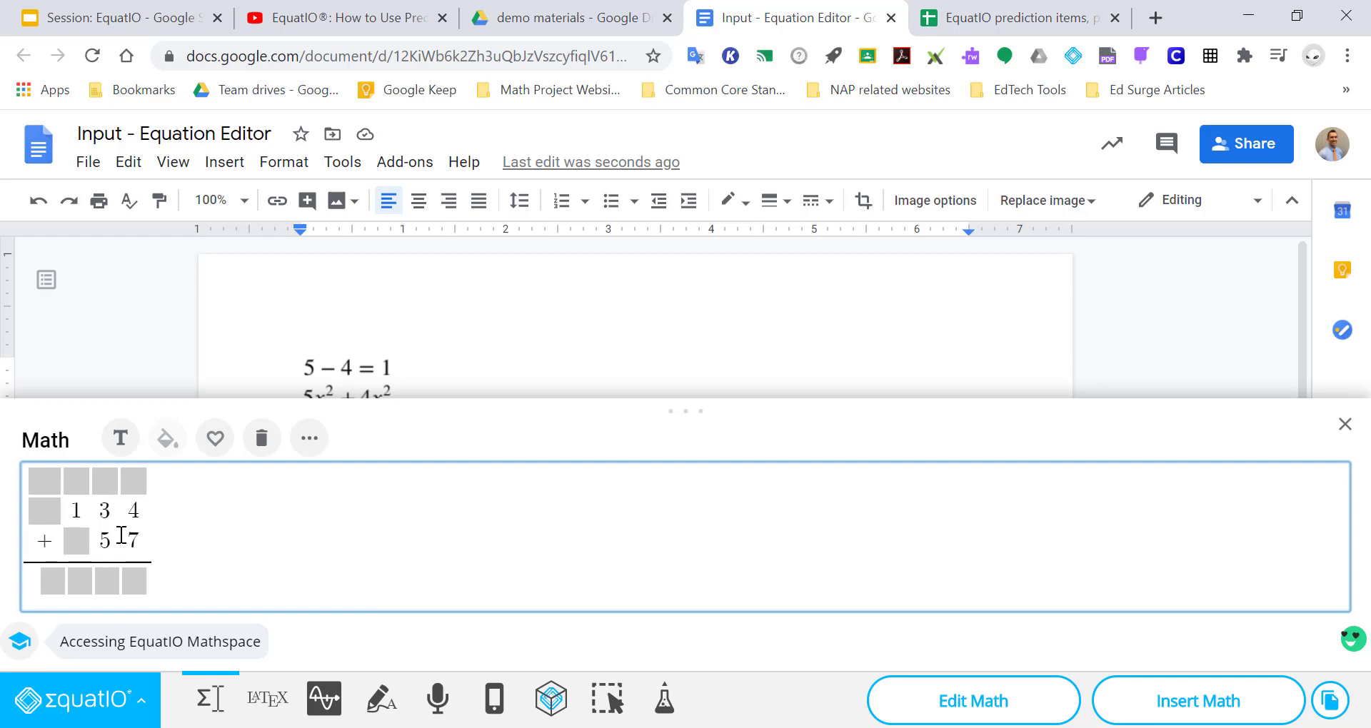
{"action": "left_click", "coordinate": [135, 581]}
{"action": "type", "text": "1"}
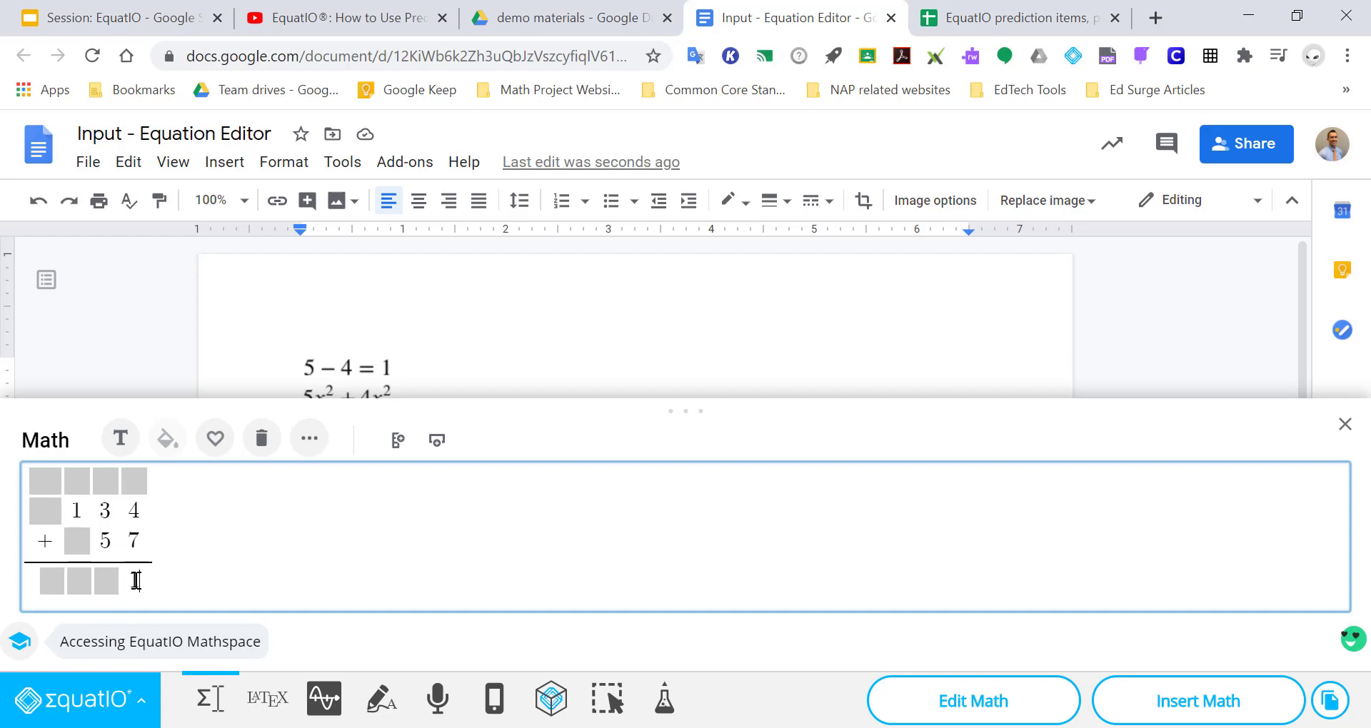
{"action": "left_click", "coordinate": [105, 486]}
{"action": "type", "text": "1"}
Complete the answer row as 191, update the addition problem in the document, and close the math editor
{"action": "left_click", "coordinate": [107, 582]}
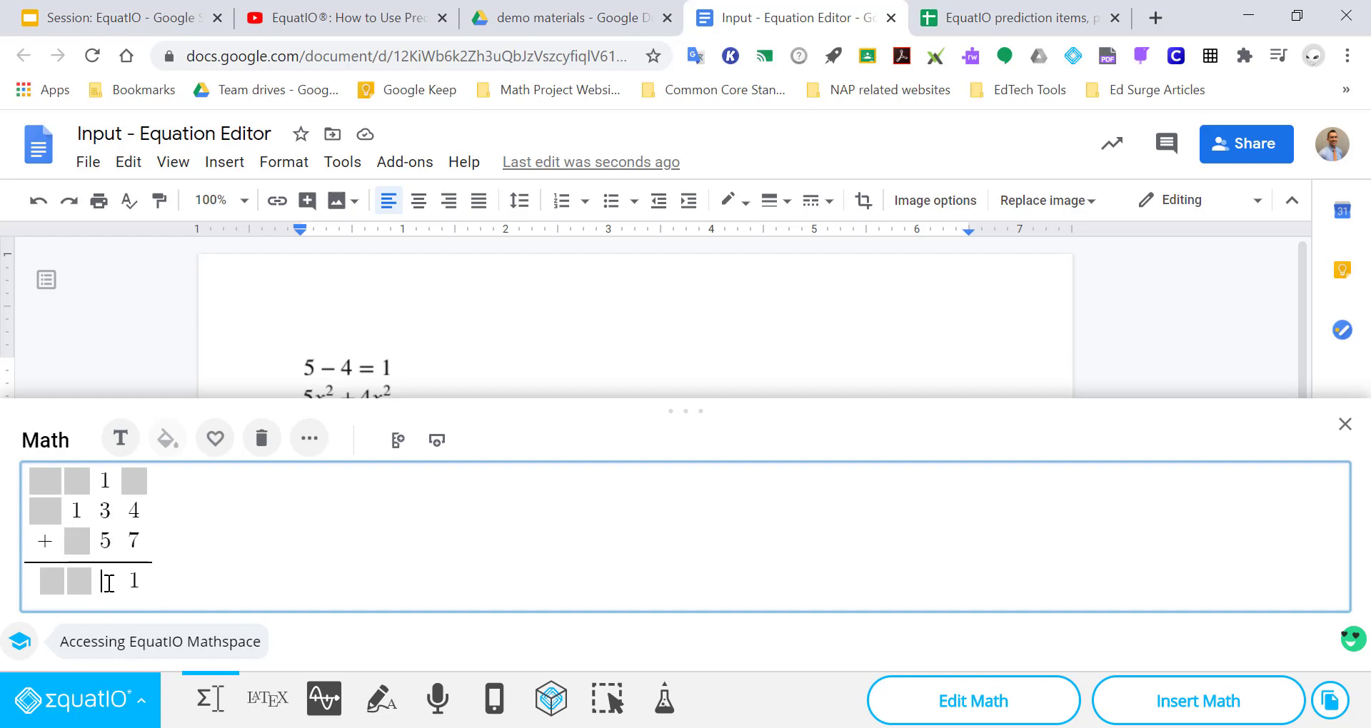
{"action": "type", "text": "9"}
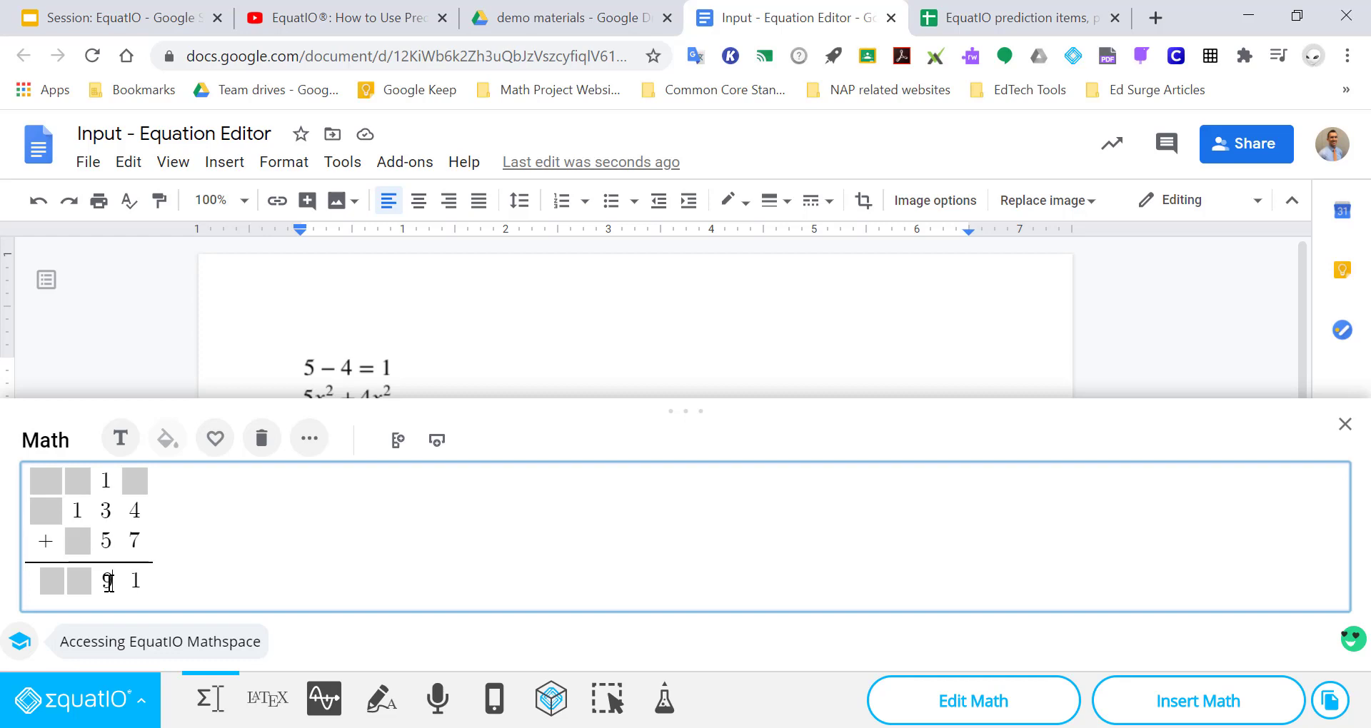
{"action": "left_click", "coordinate": [79, 582]}
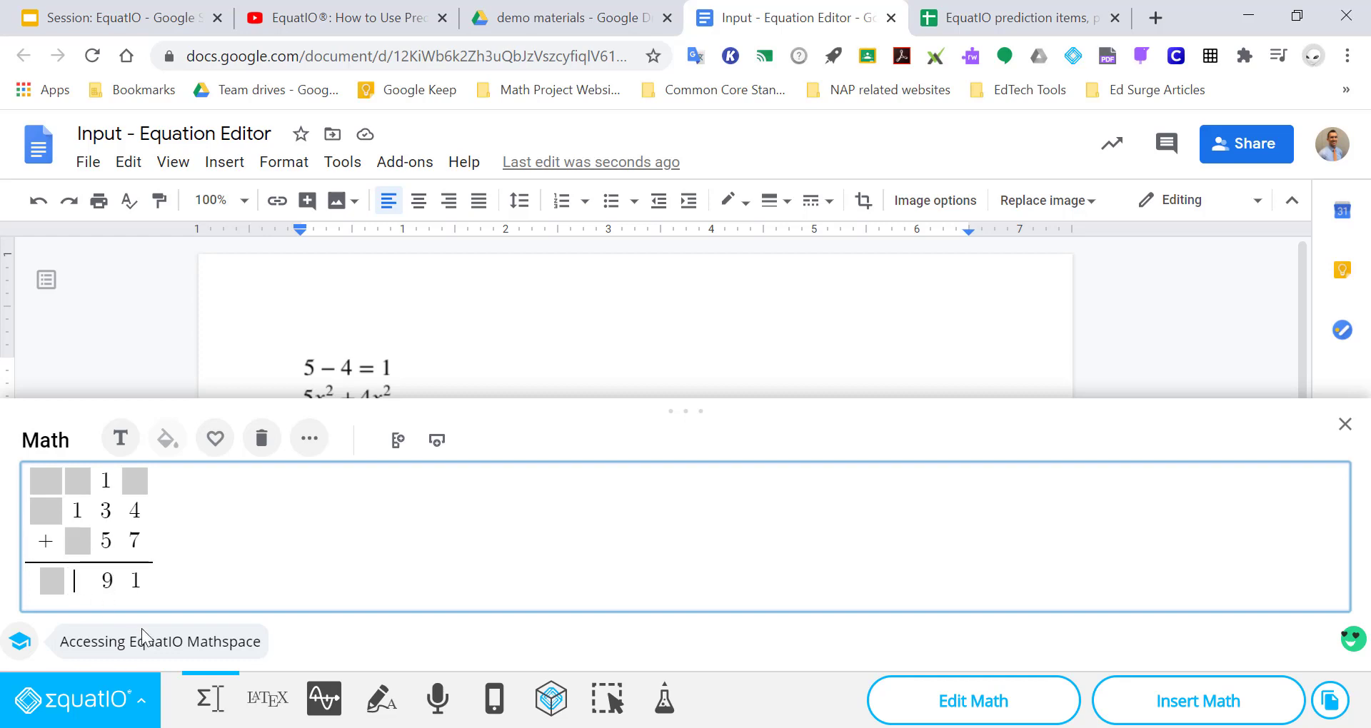
{"action": "type", "text": "1"}
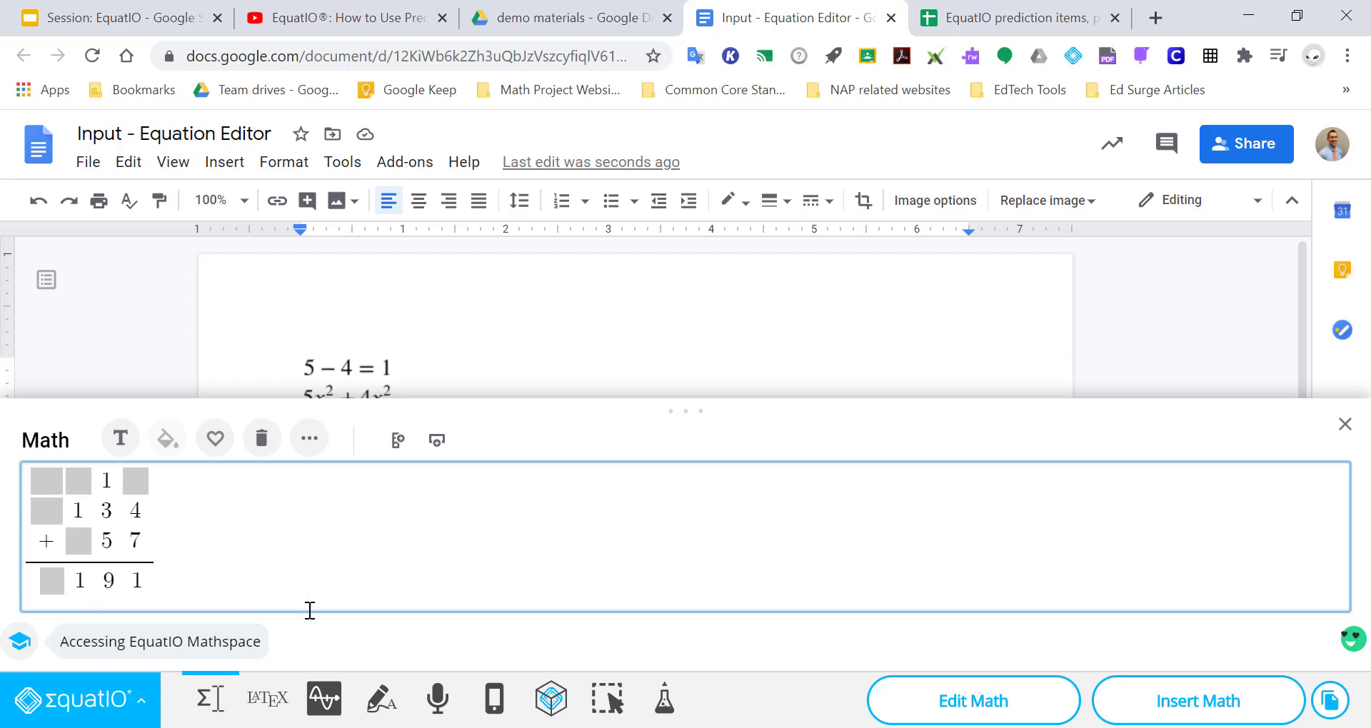
{"action": "left_click", "coordinate": [1177, 703]}
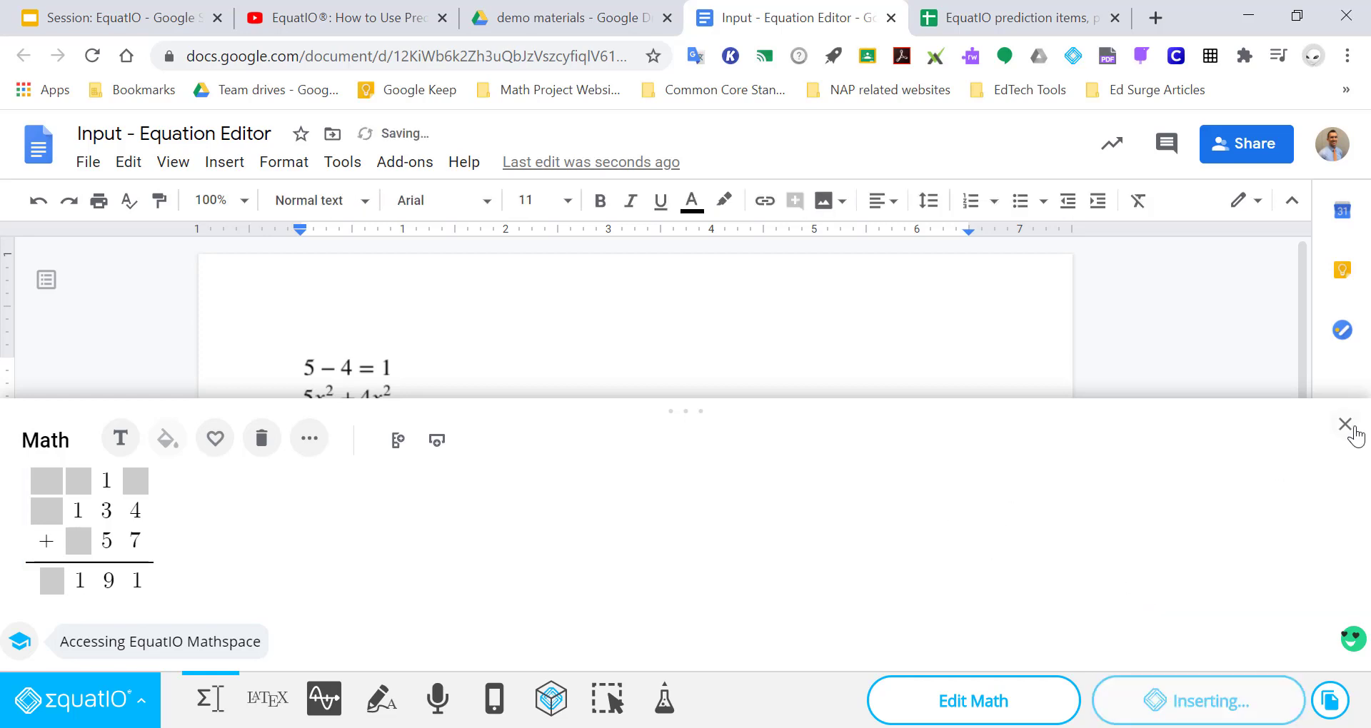
{"action": "left_click", "coordinate": [1349, 427]}
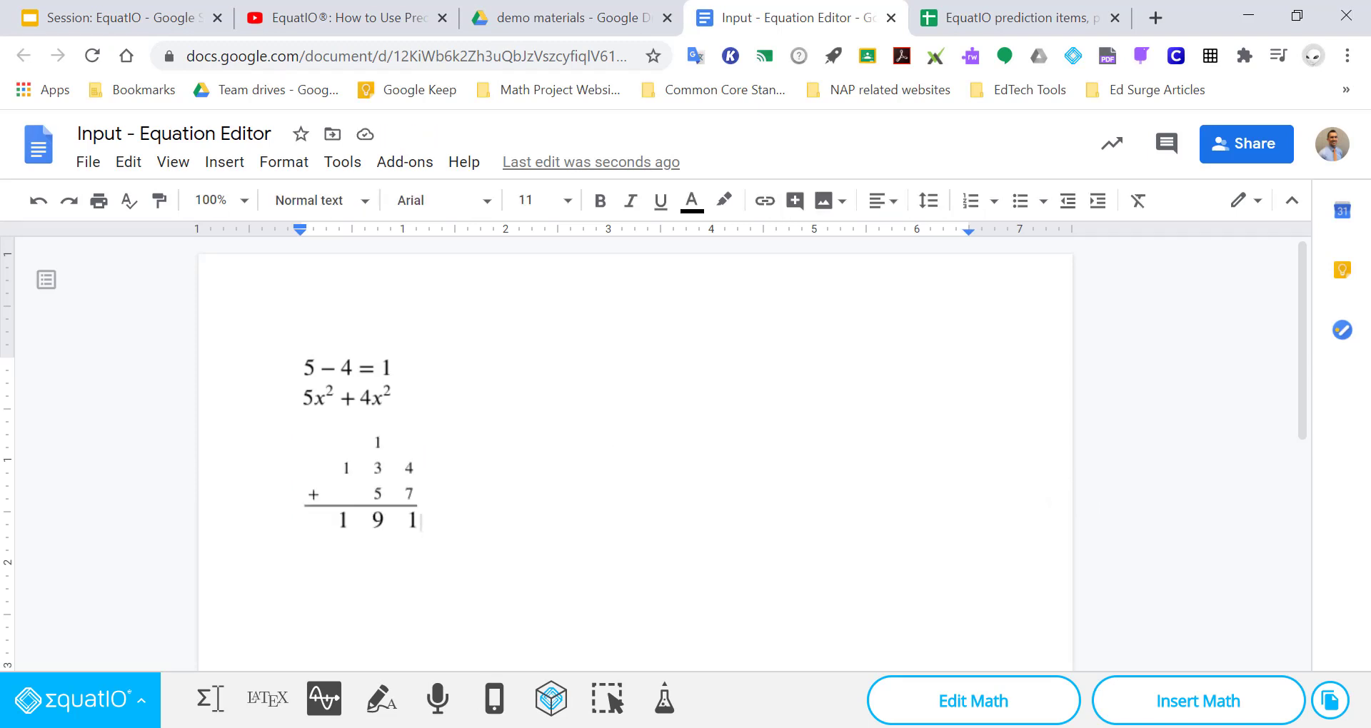
Reopen the math editor and clear the whole vertical addition problem from it
{"action": "left_click", "coordinate": [212, 704]}
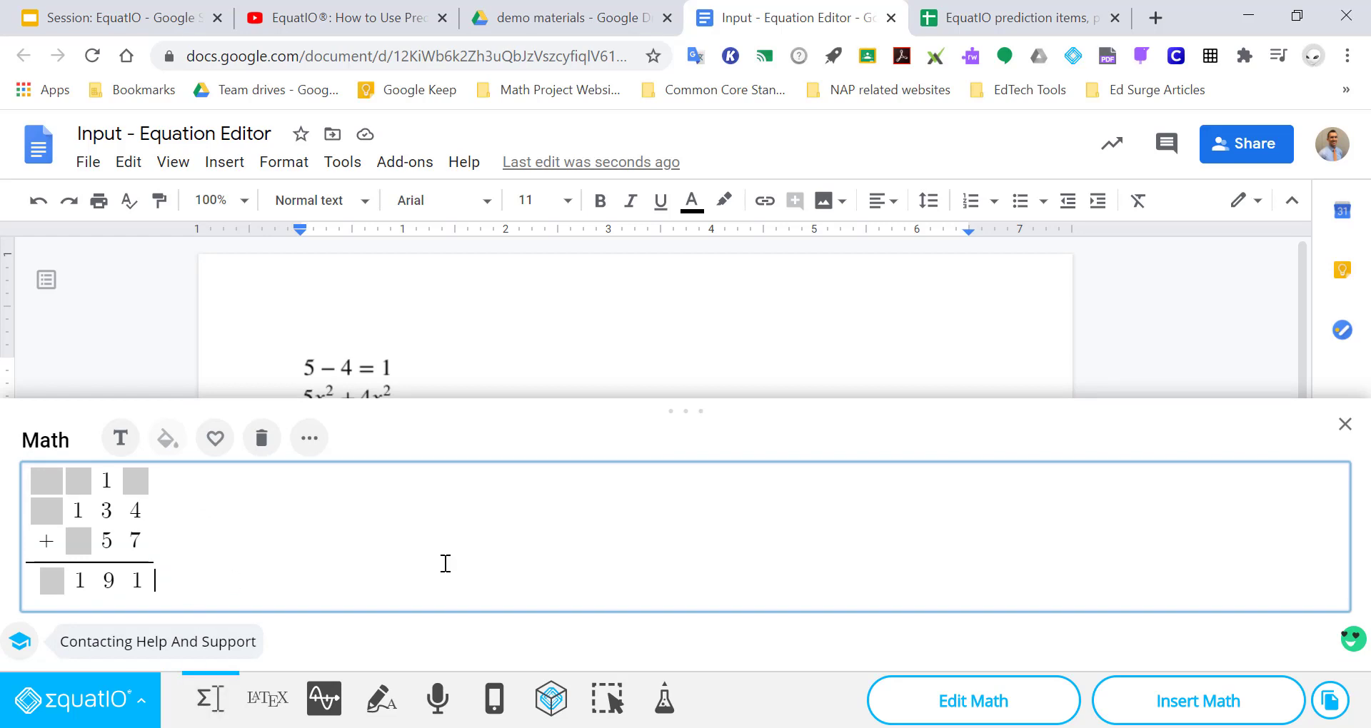
{"action": "key", "text": "BackSpace"}
{"action": "key", "text": "BackSpace"}
{"action": "key", "text": "BackSpace"}
{"action": "key", "text": "BackSpace"}
{"action": "key", "text": "BackSpace"}
{"action": "key", "text": "BackSpace"}
{"action": "key", "text": "BackSpace"}
{"action": "key", "text": "BackSpace"}
{"action": "key", "text": "BackSpace"}
{"action": "key", "text": "BackSpace"}
{"action": "key", "text": "BackSpace"}
{"action": "key", "text": "BackSpace"}
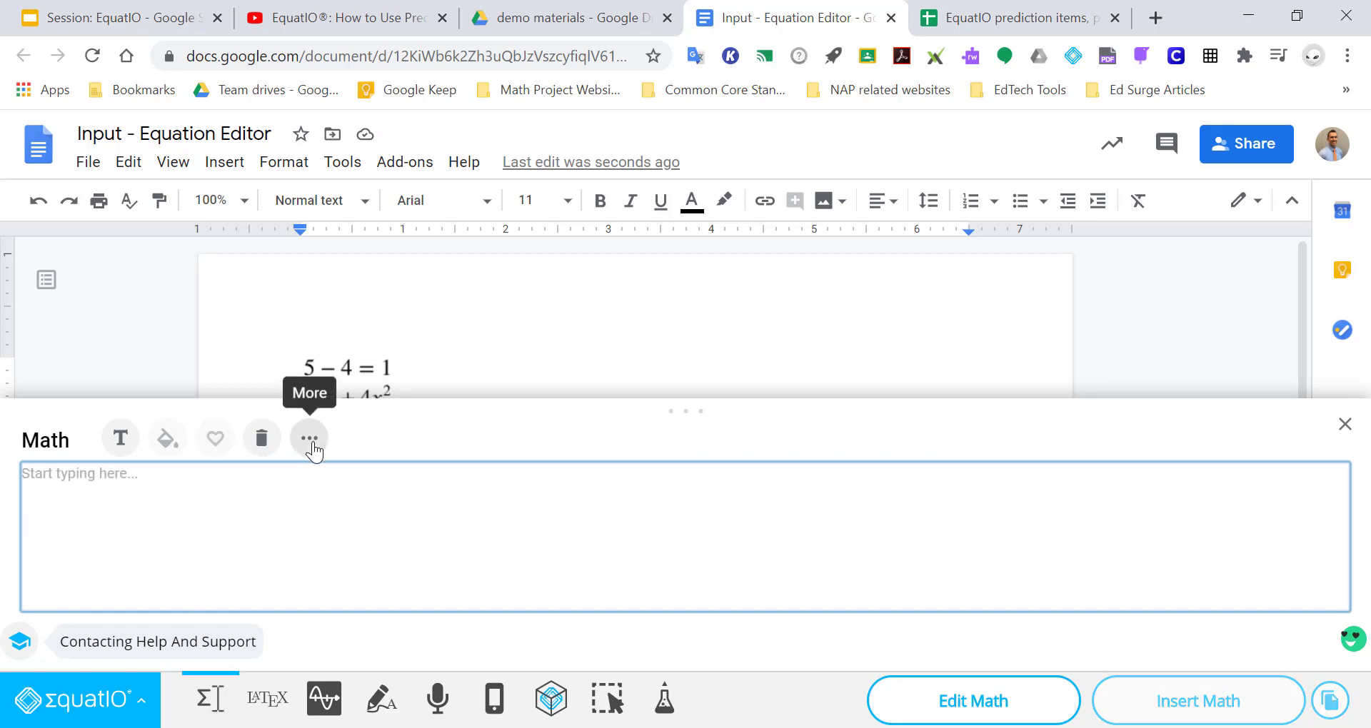
Browse the math symbols and add the fraction symbol to the math editor
{"action": "left_click", "coordinate": [310, 439]}
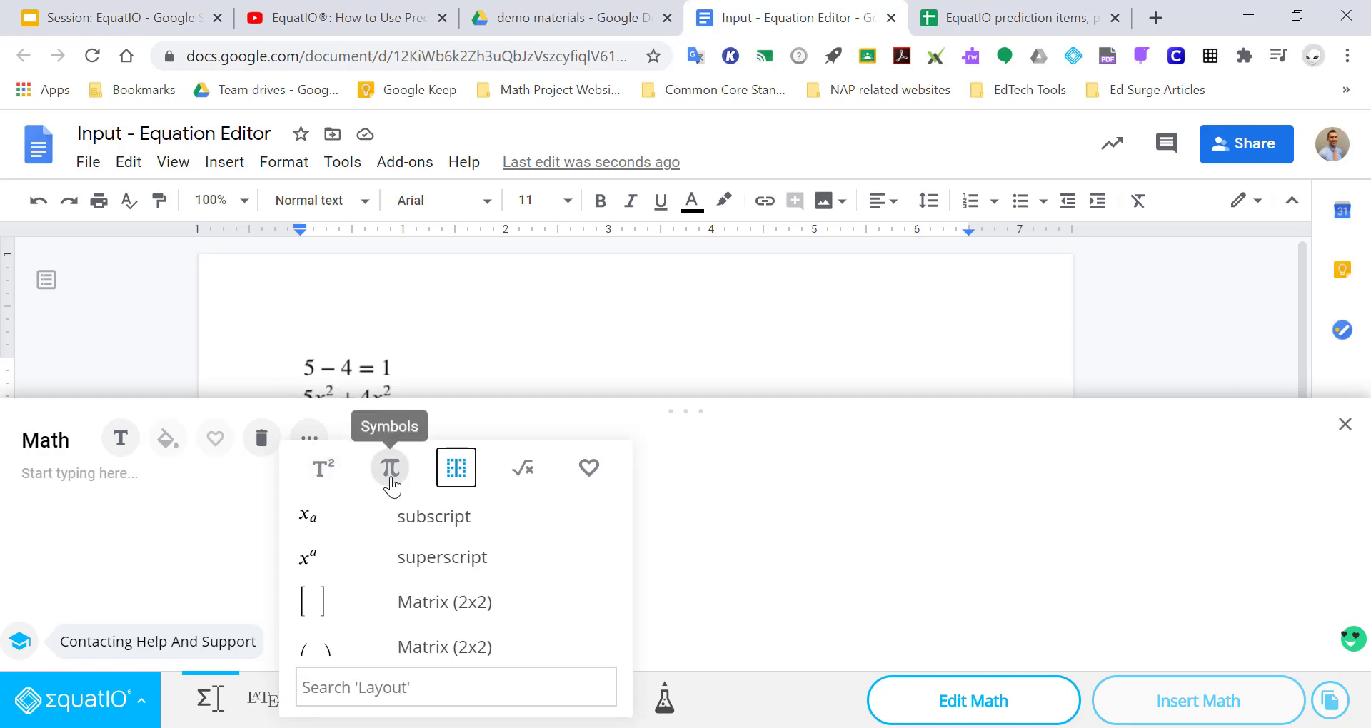
{"action": "left_click", "coordinate": [391, 477]}
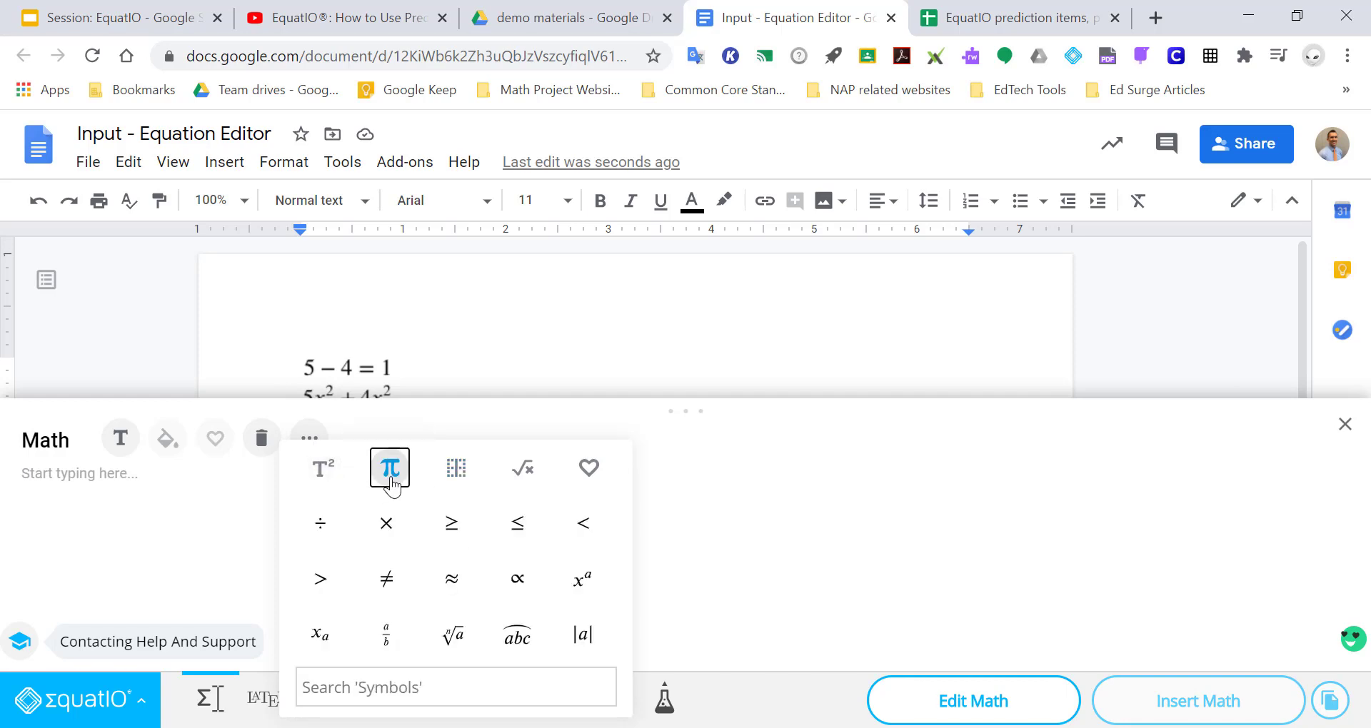
{"action": "scroll", "coordinate": [474, 561], "scroll_direction": "down", "scroll_amount": 3}
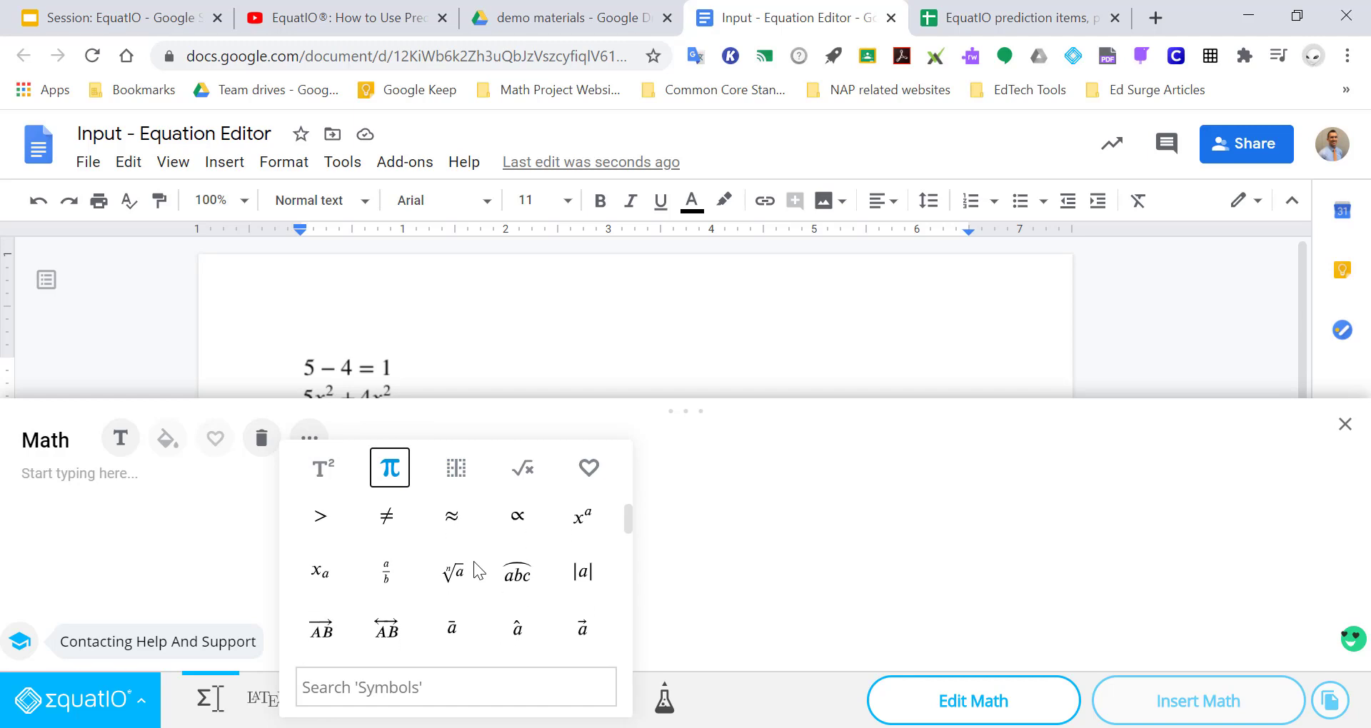
{"action": "scroll", "coordinate": [474, 561], "scroll_direction": "down", "scroll_amount": 2}
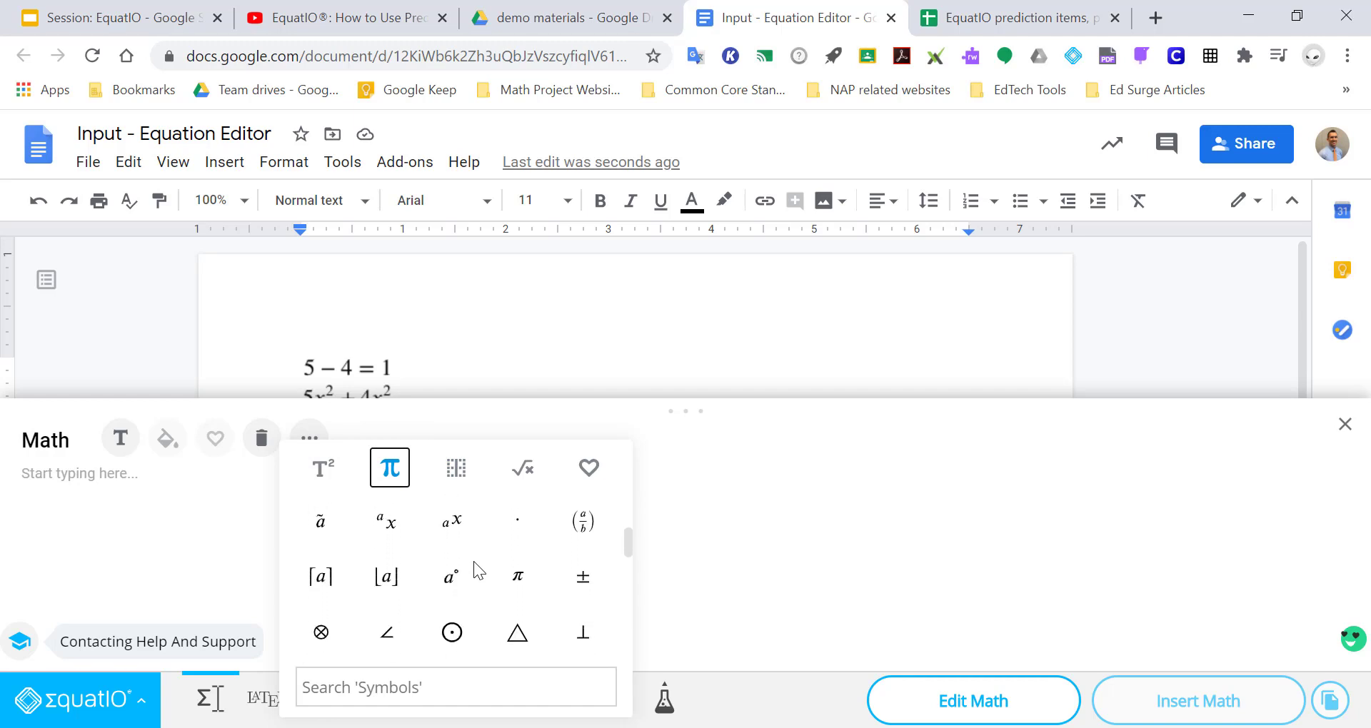
{"action": "scroll", "coordinate": [475, 563], "scroll_direction": "up", "scroll_amount": 4}
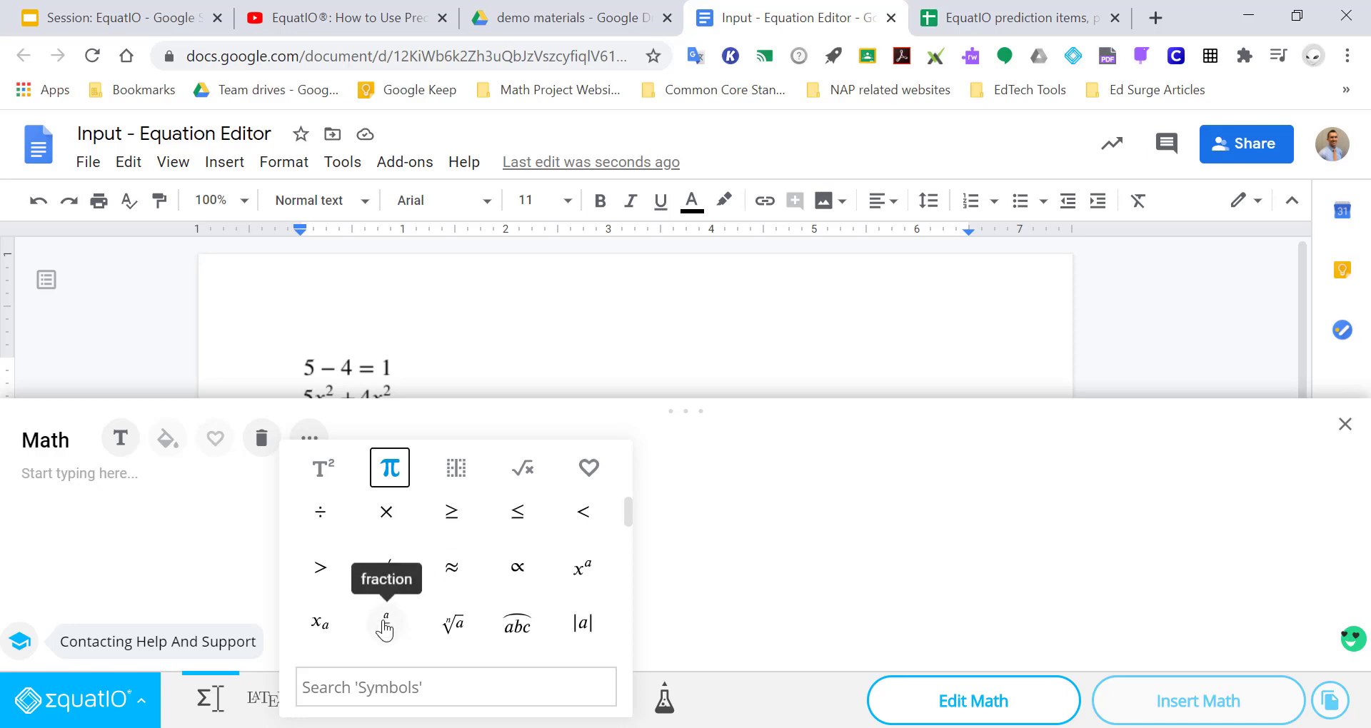
{"action": "left_click", "coordinate": [386, 632]}
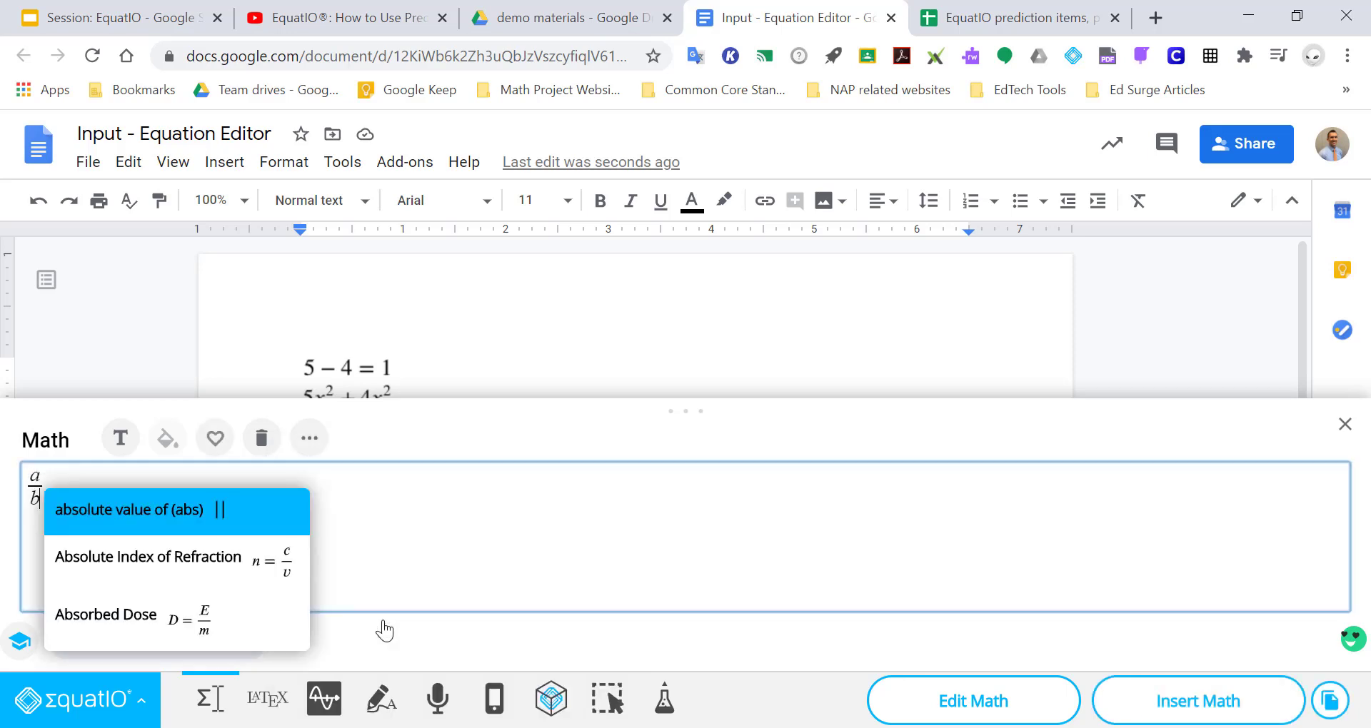
Try replacing the fraction's denominator with 3, and clear the fraction from the editor
{"action": "key", "text": "Up"}
{"action": "key", "text": "Left"}
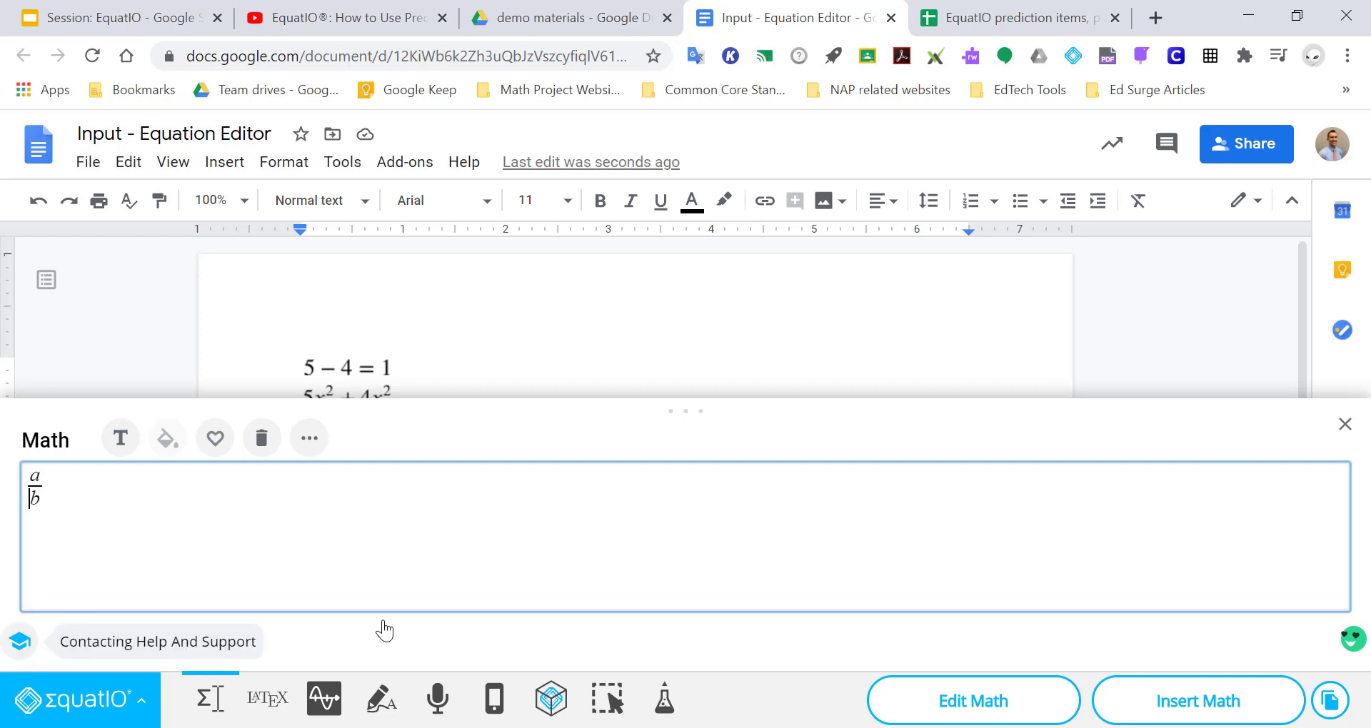
{"action": "key", "text": "BackSpace"}
{"action": "type", "text": "3"}
{"action": "key", "text": "BackSpace"}
{"action": "key", "text": "BackSpace"}
{"action": "key", "text": "BackSpace"}
Search the formula library for "perimet" and add the perimeter of a square formula to the math editor
{"action": "left_click", "coordinate": [310, 445]}
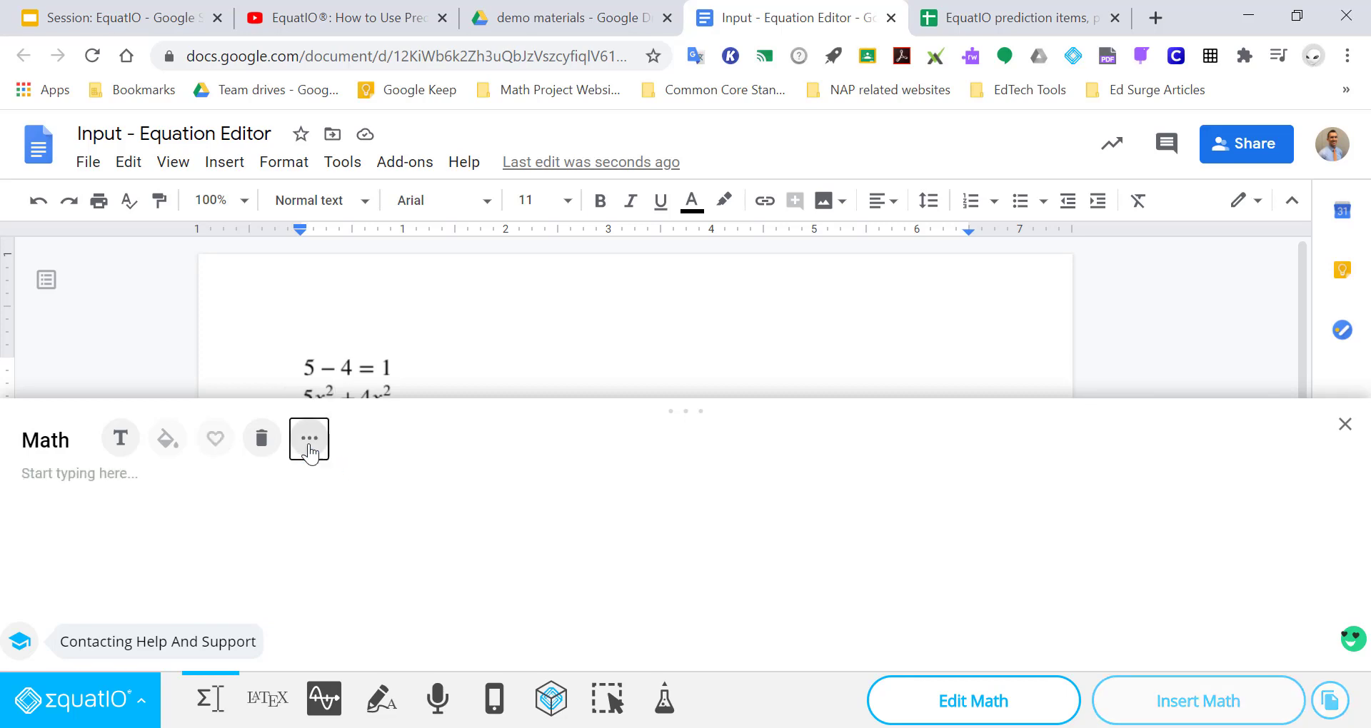
{"action": "left_click", "coordinate": [461, 477]}
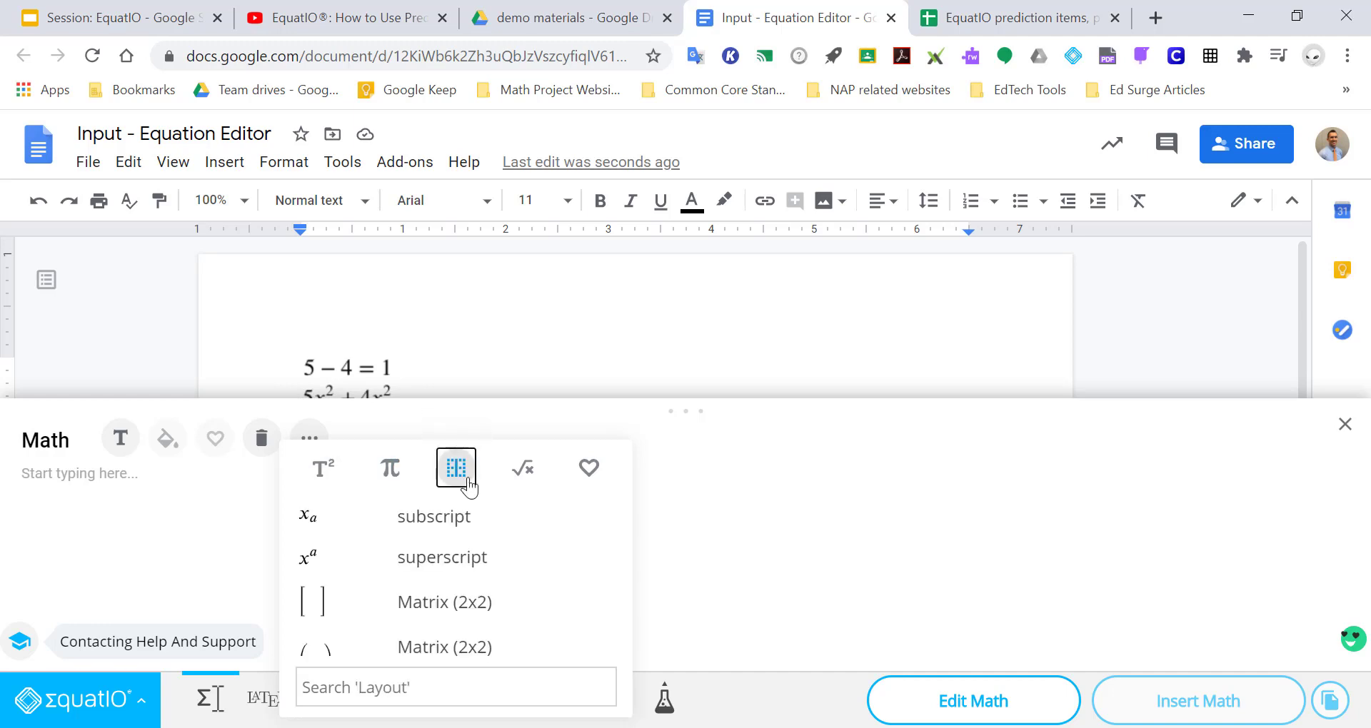
{"action": "left_click", "coordinate": [519, 474]}
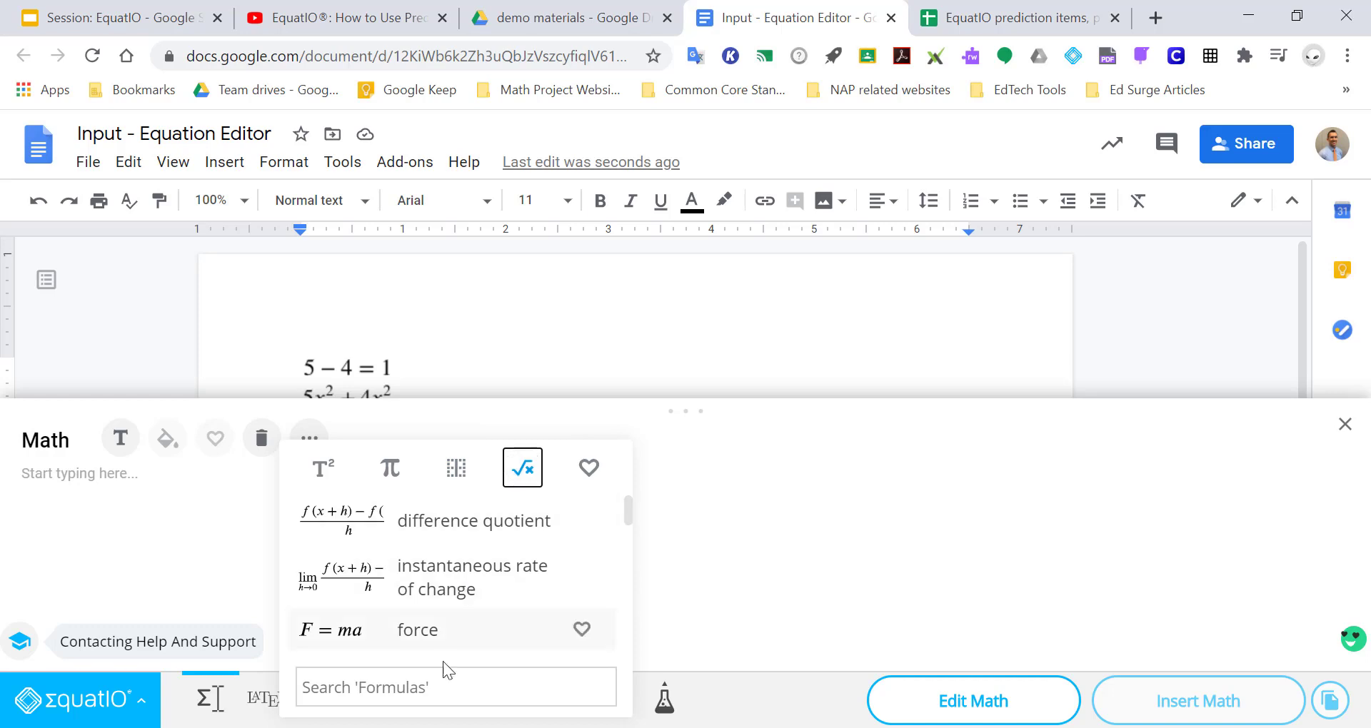
{"action": "left_click", "coordinate": [439, 687]}
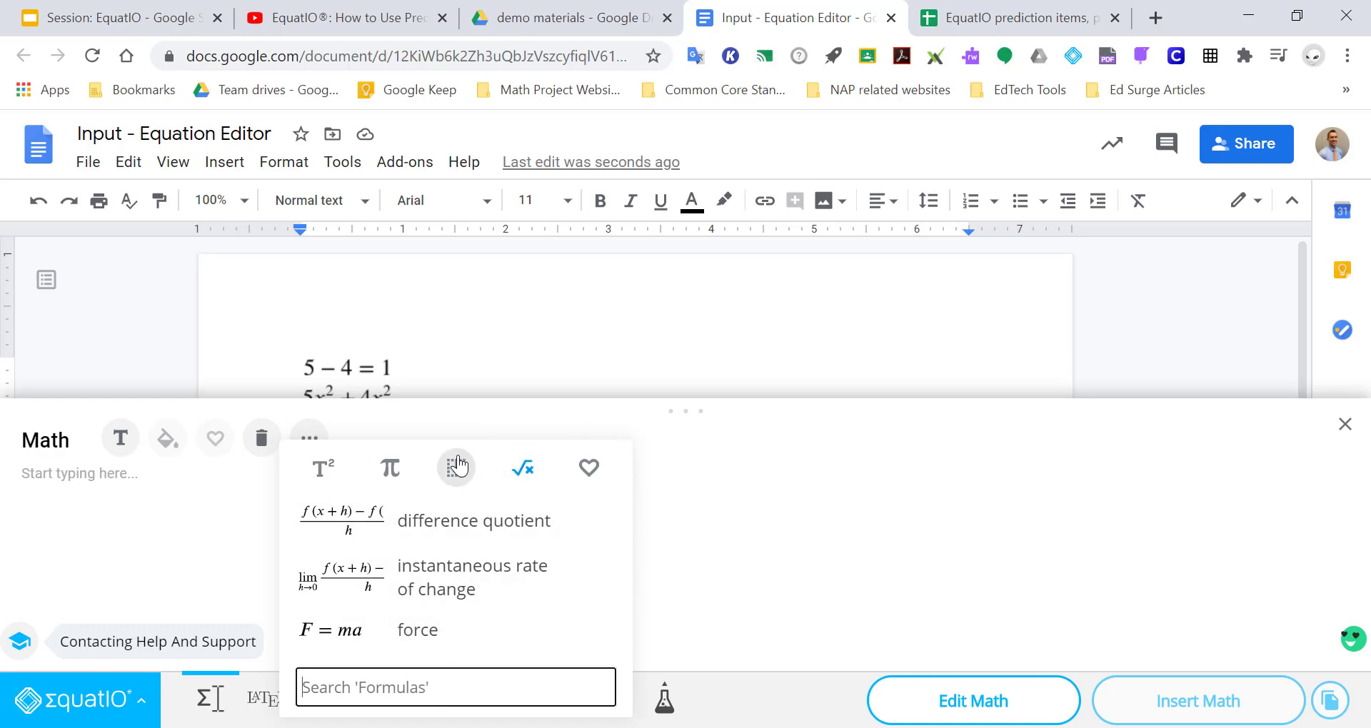
{"action": "left_click", "coordinate": [457, 470]}
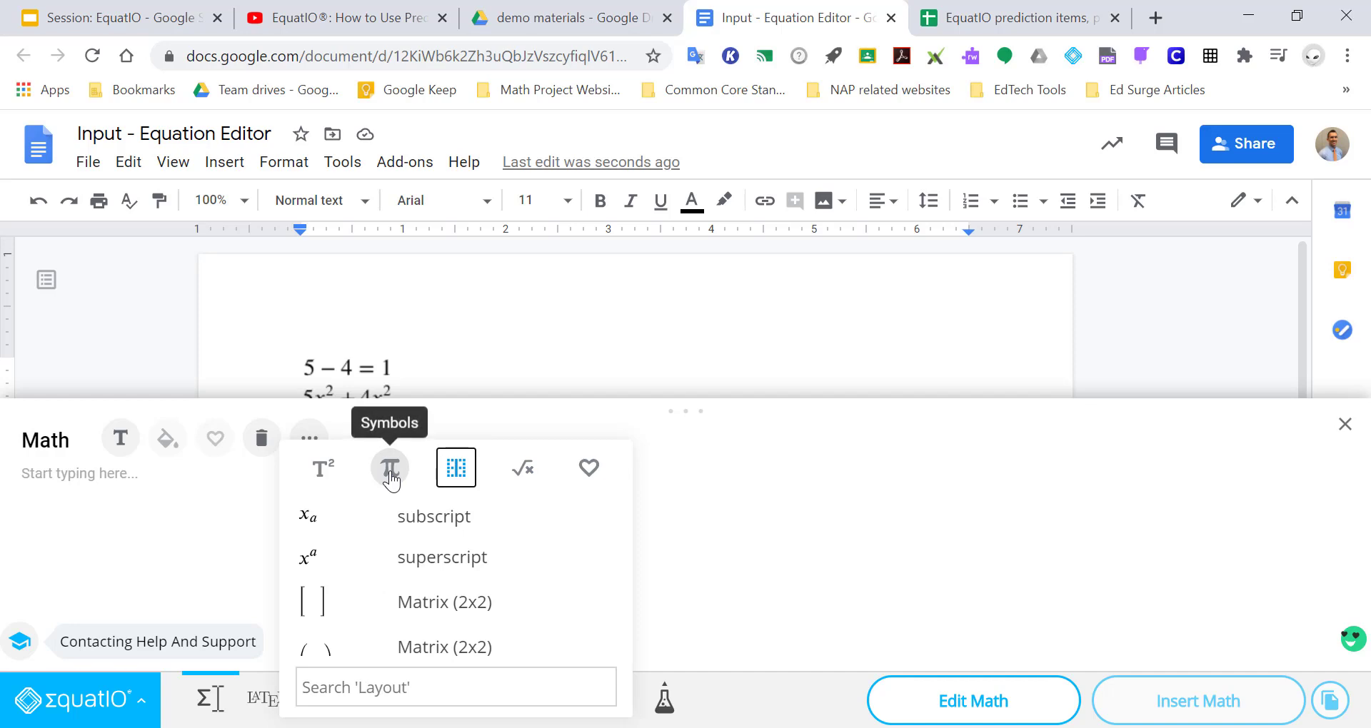
{"action": "left_click", "coordinate": [525, 479]}
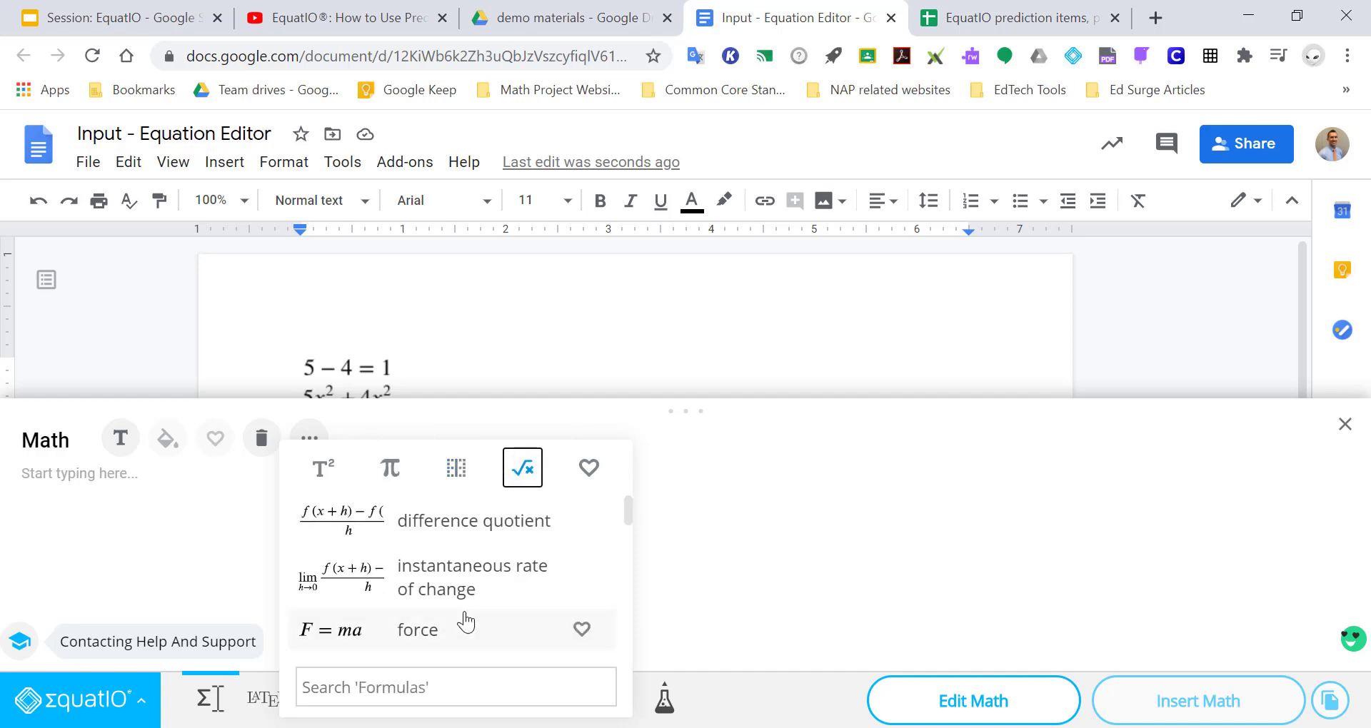
{"action": "left_click", "coordinate": [433, 677]}
{"action": "type", "text": "perimet"}
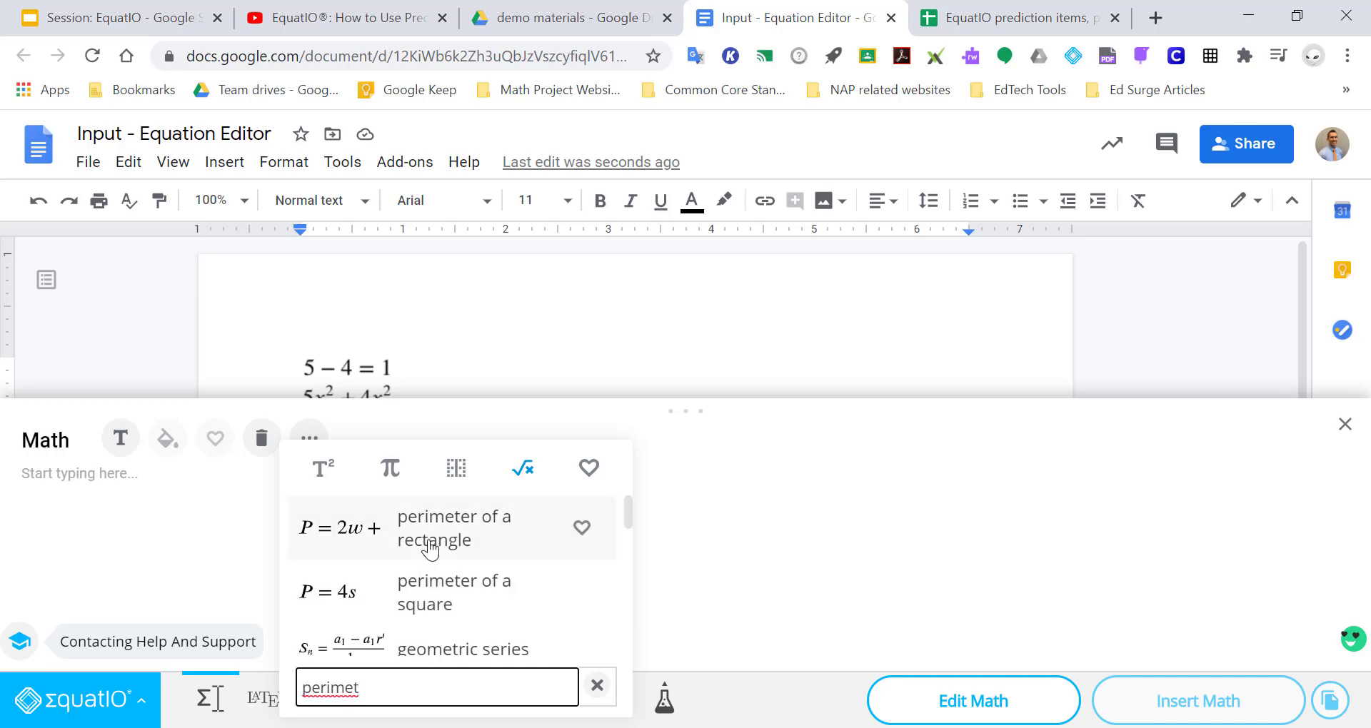
{"action": "left_click", "coordinate": [430, 605]}
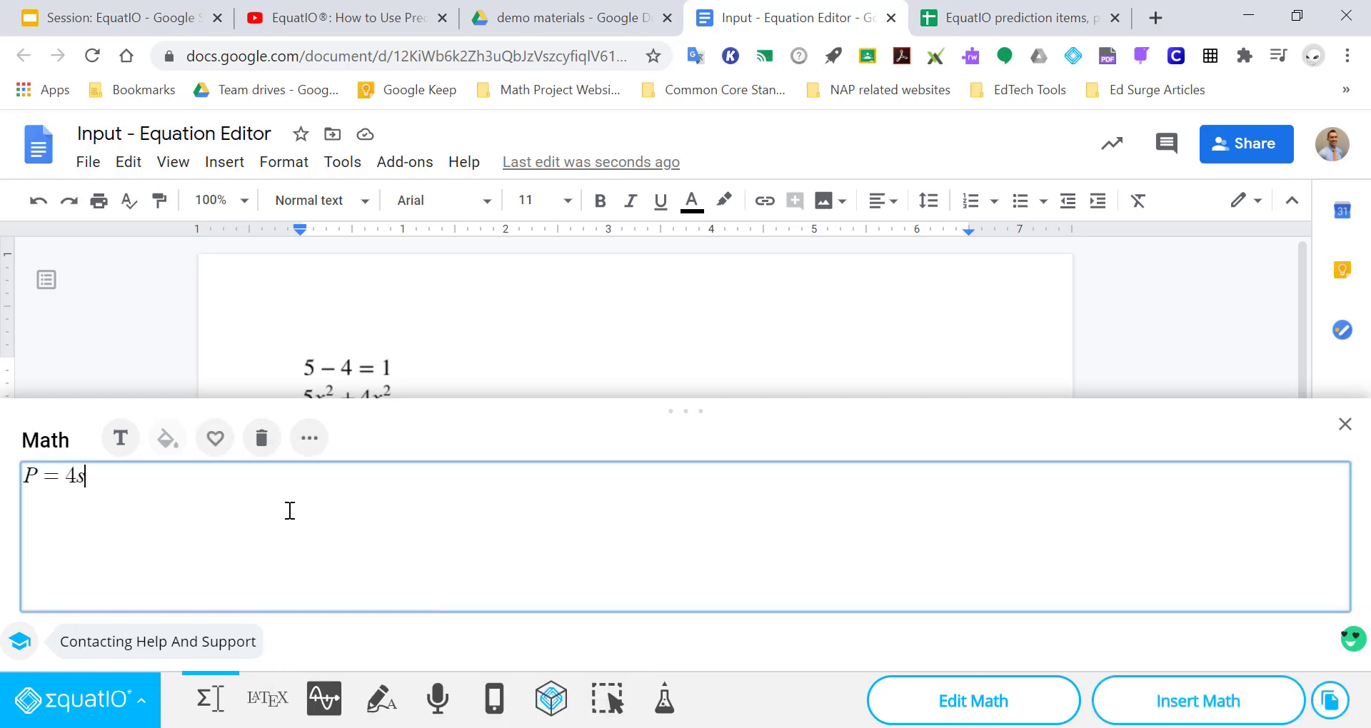
Save the formula as a favorite named "Perimeter of square" and insert it into the document
{"action": "left_click", "coordinate": [213, 441]}
{"action": "type", "text": "P"}
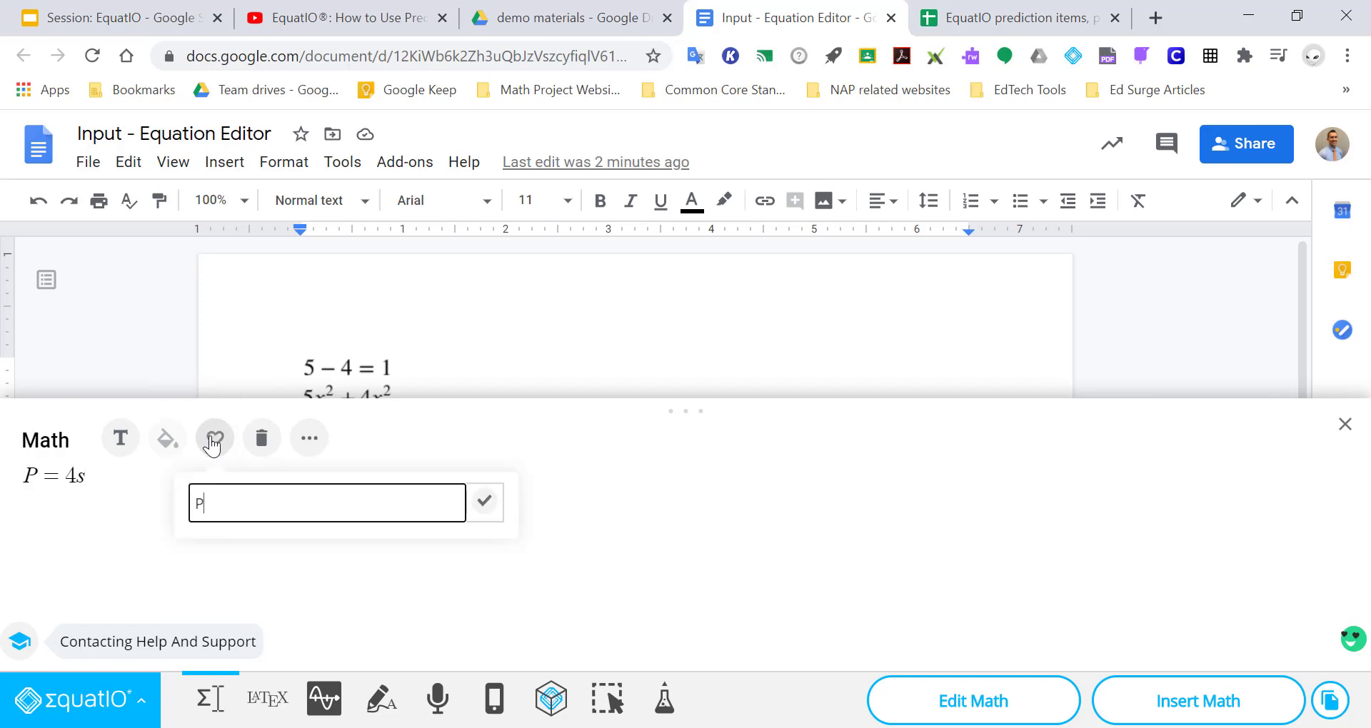
{"action": "type", "text": "erimeter of square"}
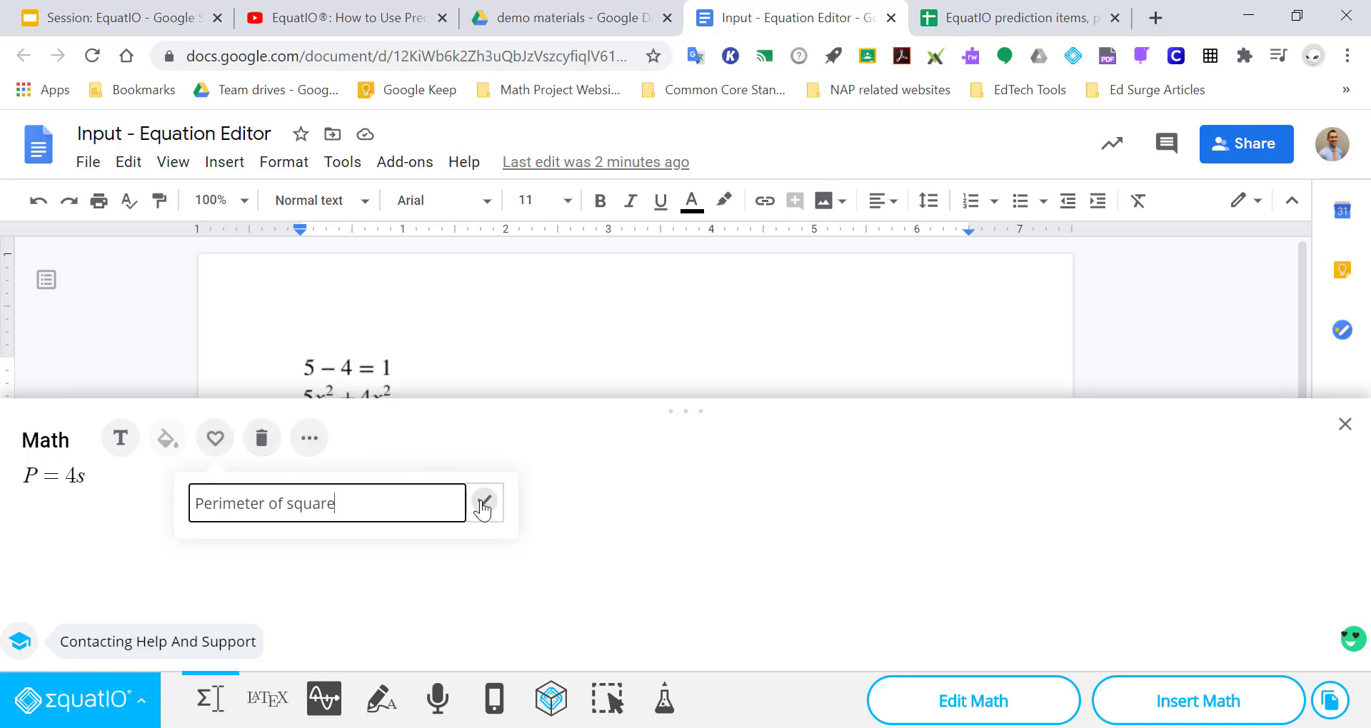
{"action": "left_click", "coordinate": [483, 503]}
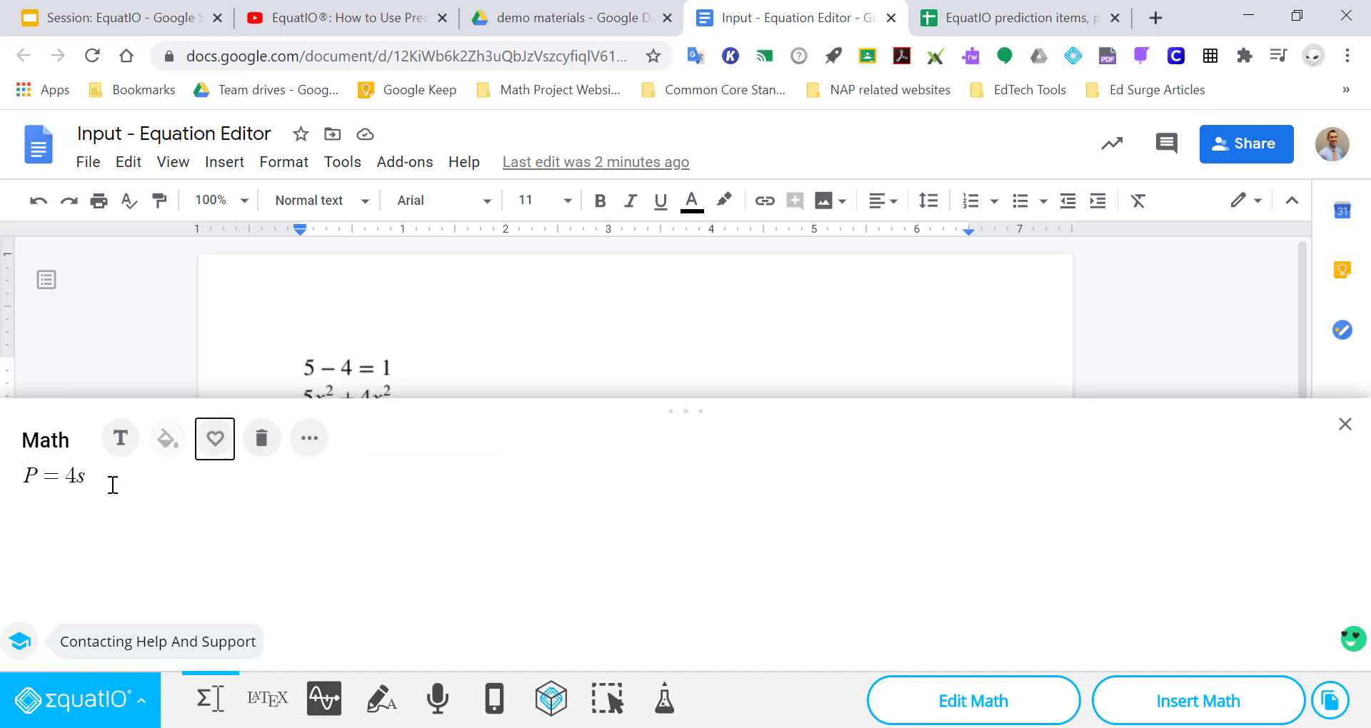
{"action": "left_click", "coordinate": [1172, 700]}
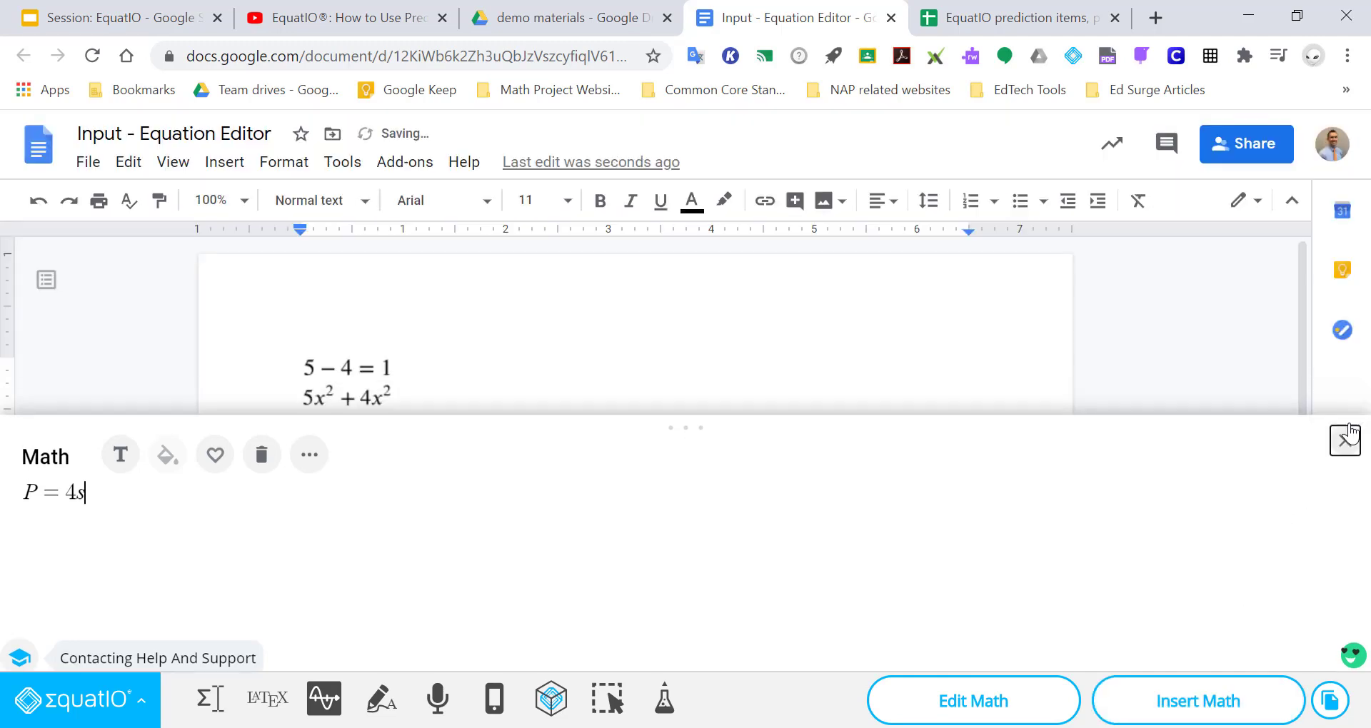
Change the formula in the math editor to 20m = 4 · 5, using the meter prediction for the unit
{"action": "left_click", "coordinate": [118, 481]}
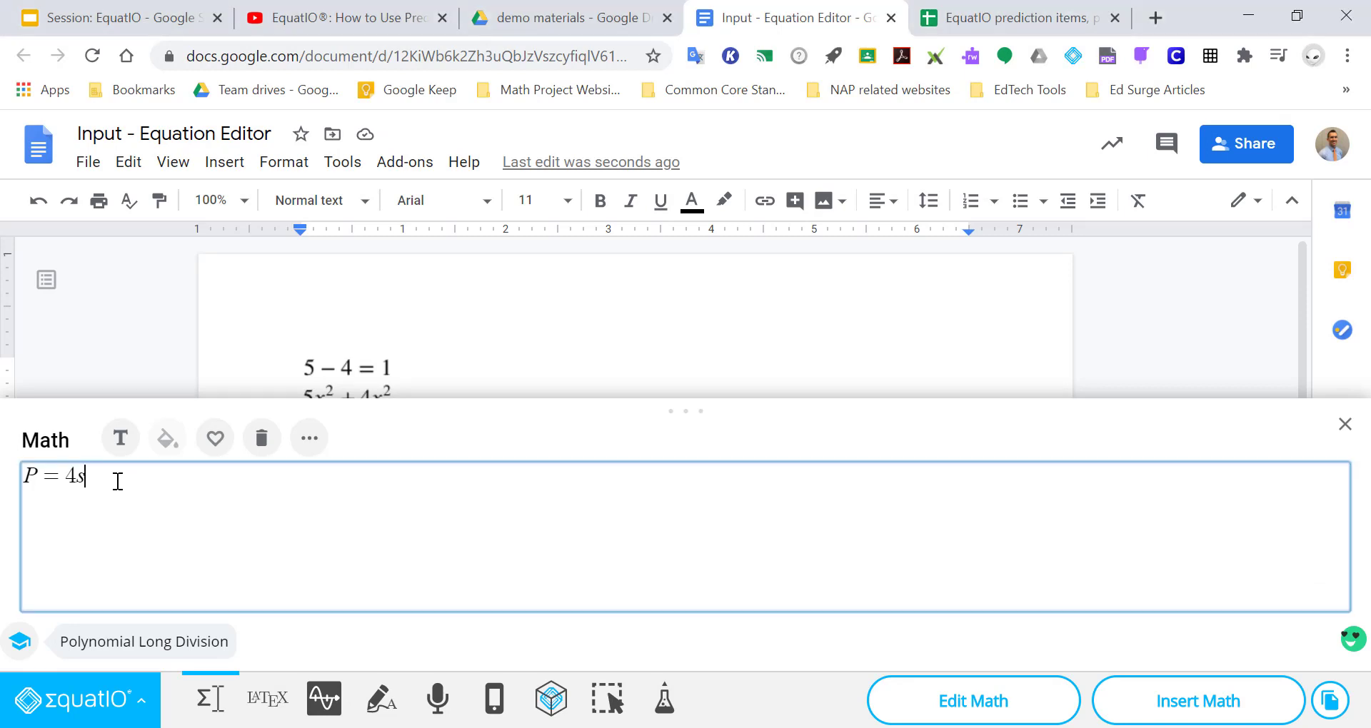
{"action": "key", "text": "BackSpace"}
{"action": "type", "text": "*5"}
{"action": "left_click", "coordinate": [40, 476]}
{"action": "key", "text": "BackSpace"}
{"action": "type", "text": "20"}
{"action": "type", "text": "me"}
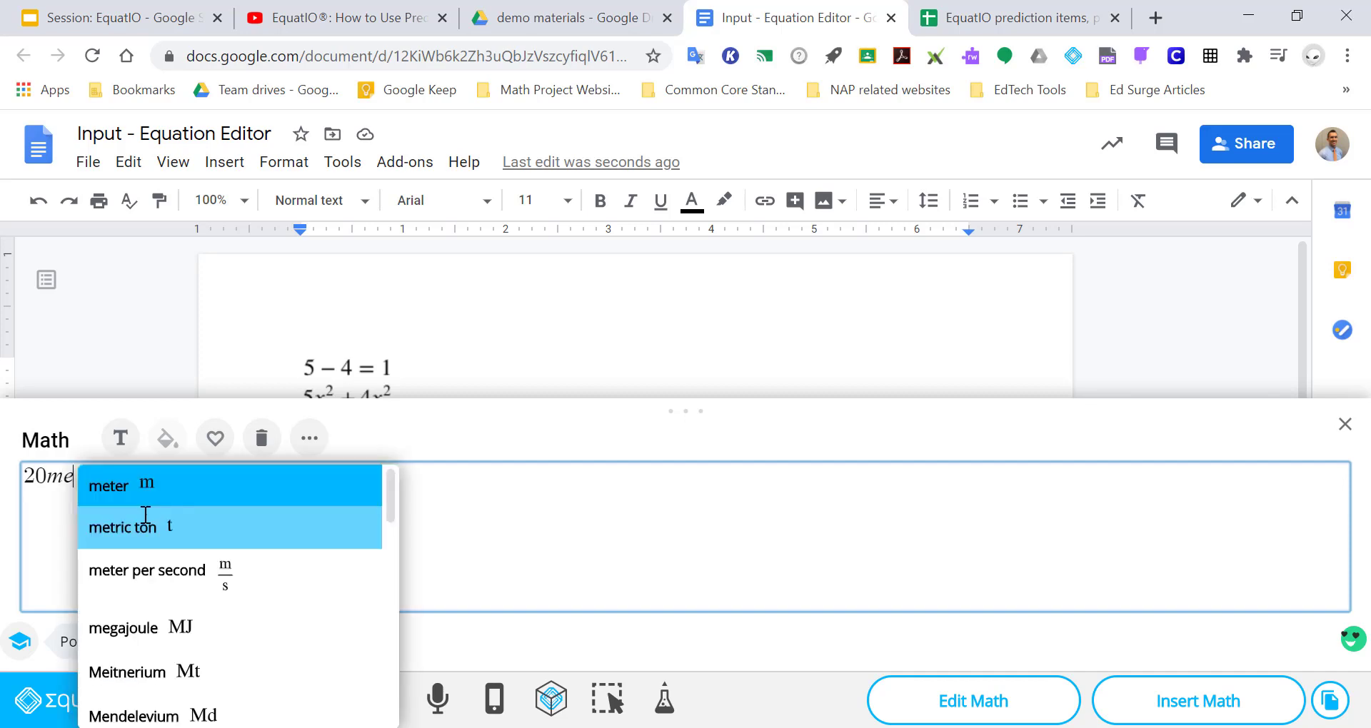
{"action": "key", "text": "Return"}
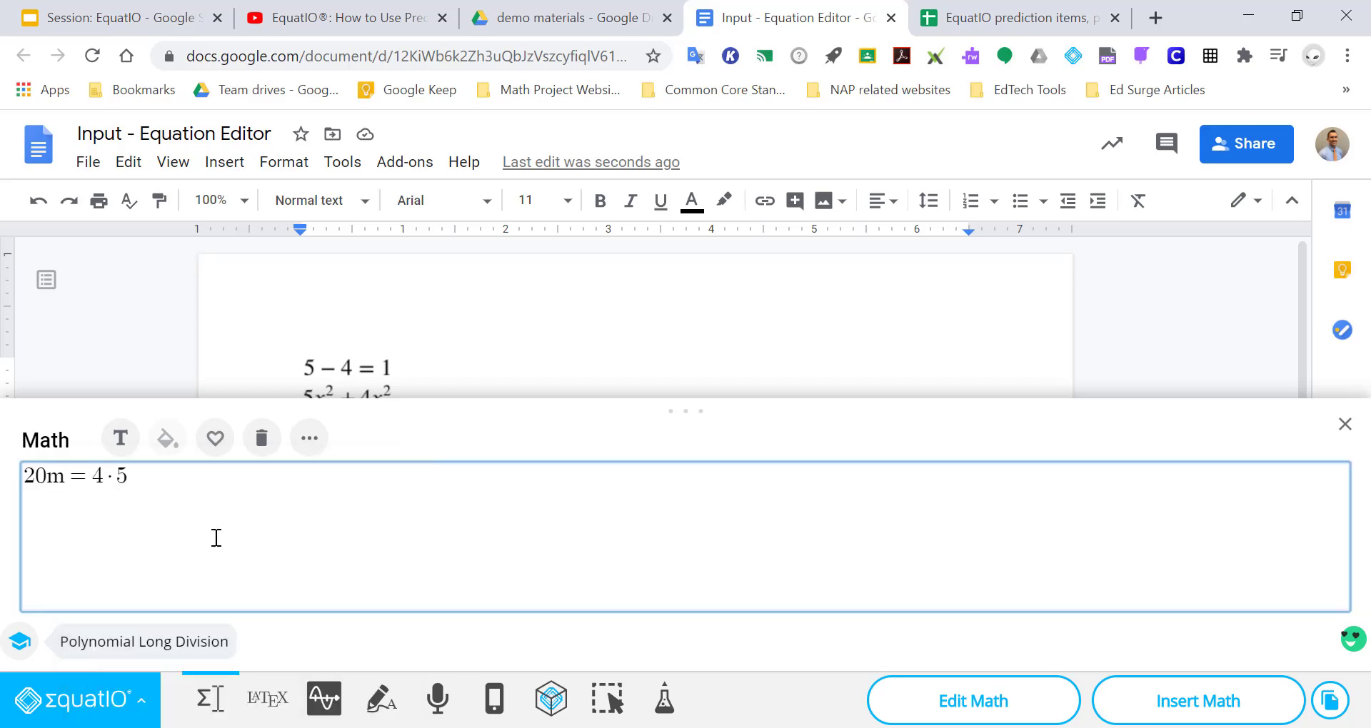
Insert the 20m = 4 · 5 equation into the document and move it onto its own line below P = 4s
{"action": "left_click", "coordinate": [1165, 711]}
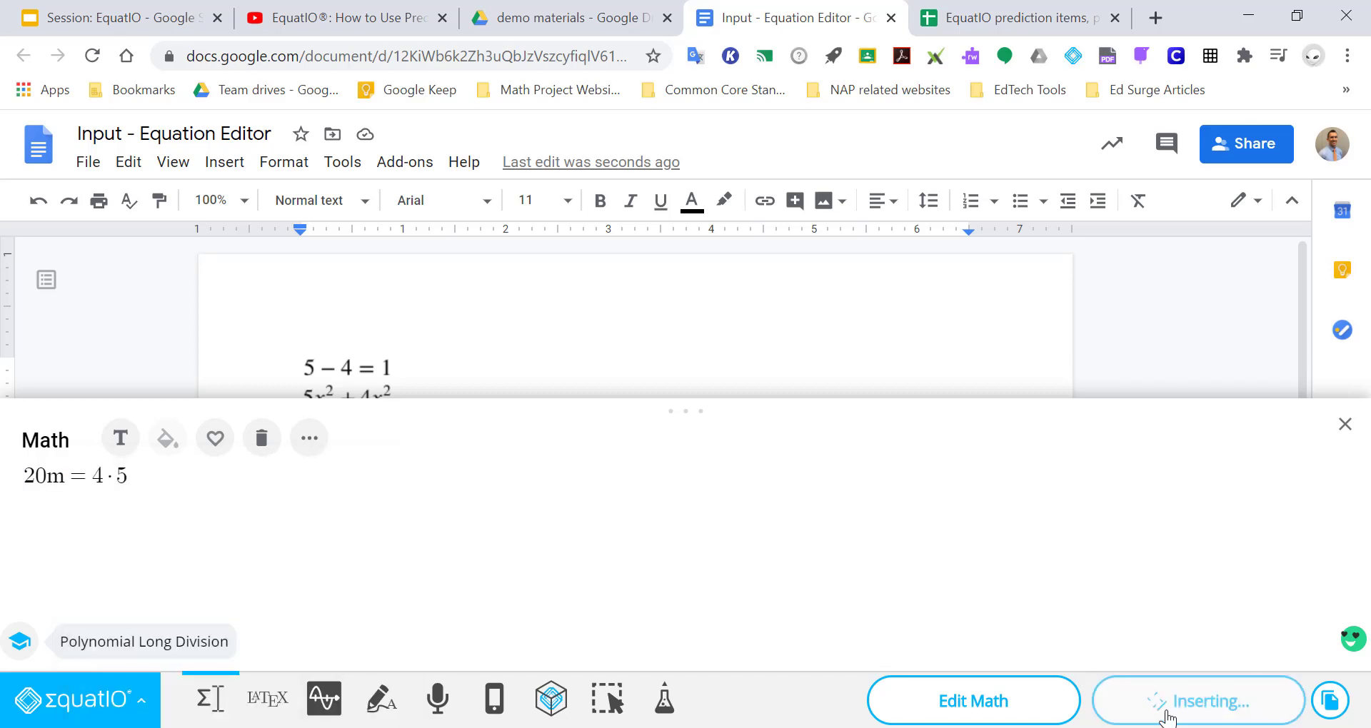
{"action": "left_click", "coordinate": [1344, 424]}
{"action": "left_click", "coordinate": [371, 574]}
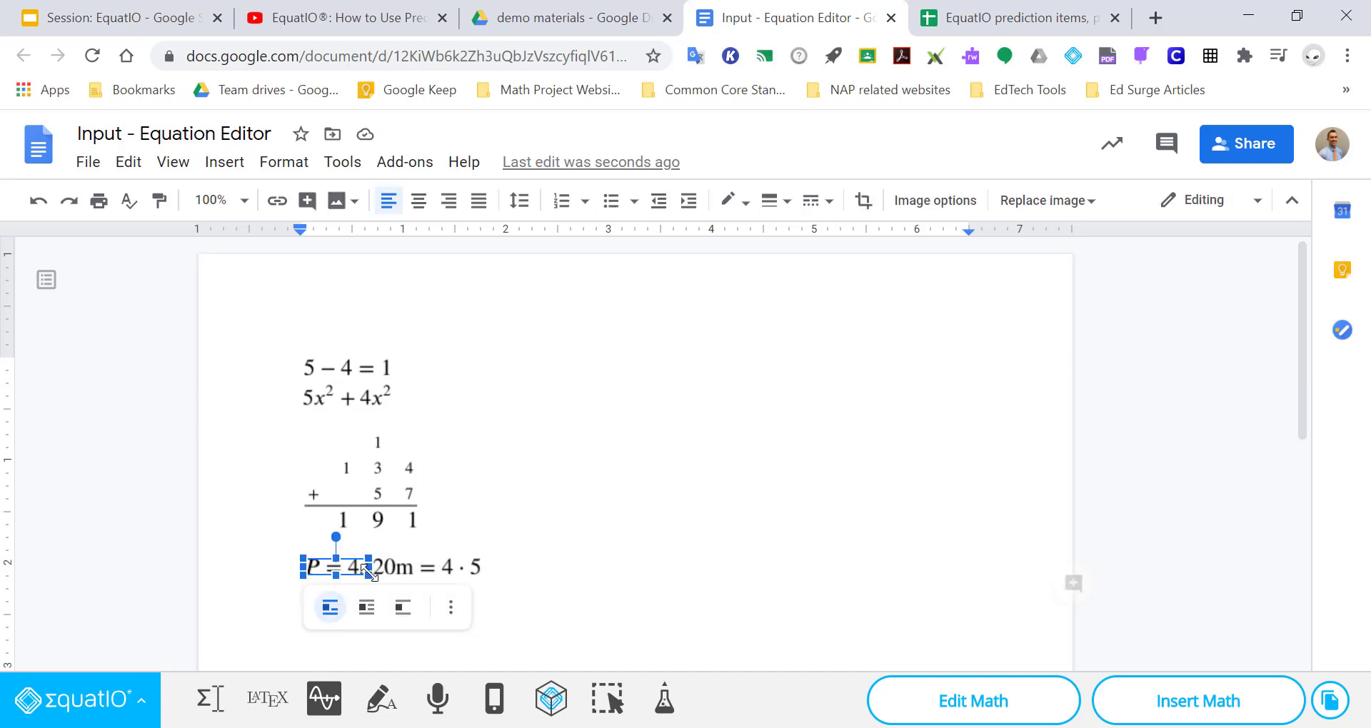
{"action": "left_click", "coordinate": [422, 570]}
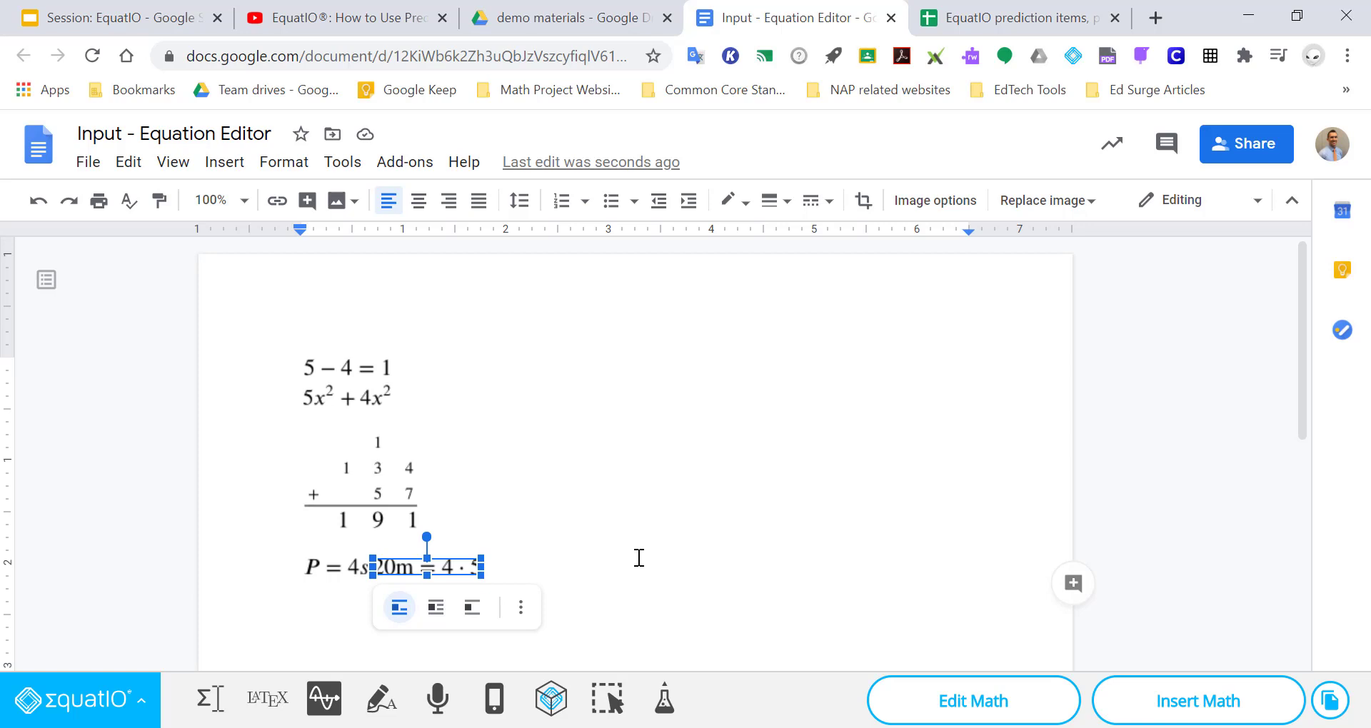
{"action": "key", "text": "Left"}
{"action": "key", "text": "Return"}
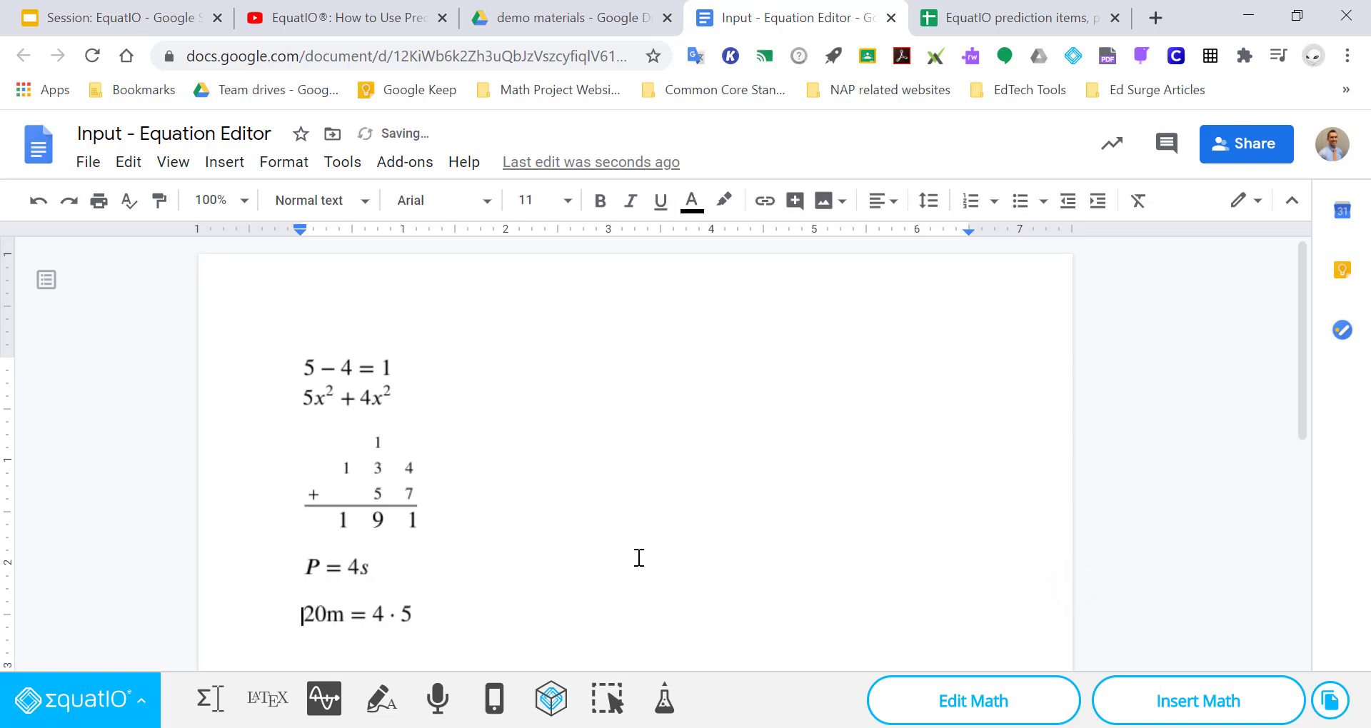